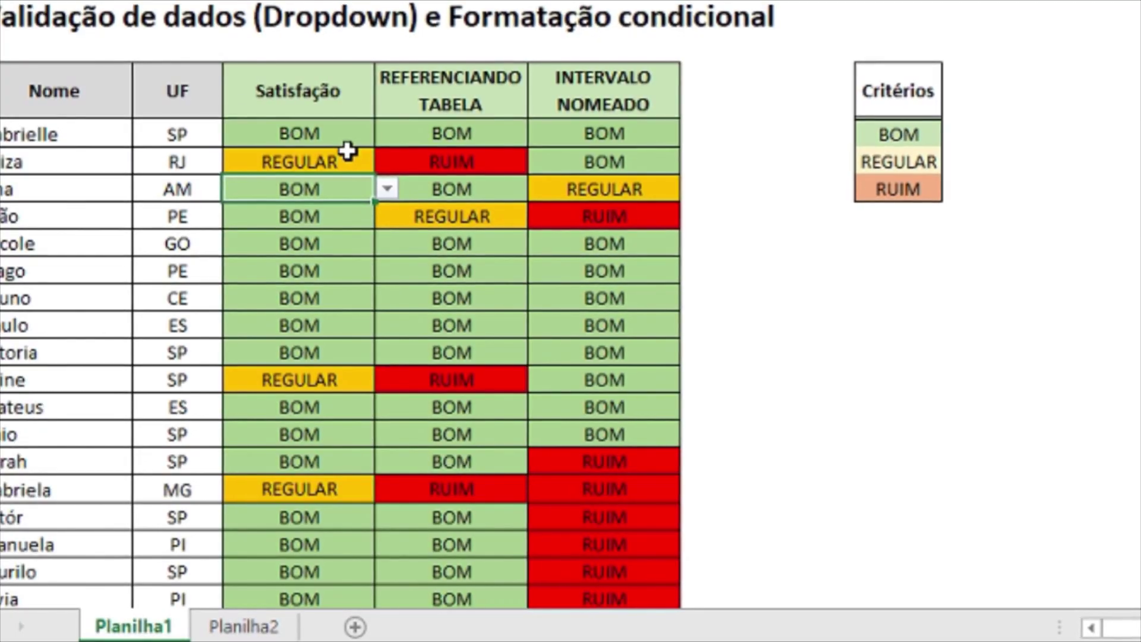
Switch the REGULAR rating in the Satisfação column to BOM using the cell's dropdown list.
click(350, 160)
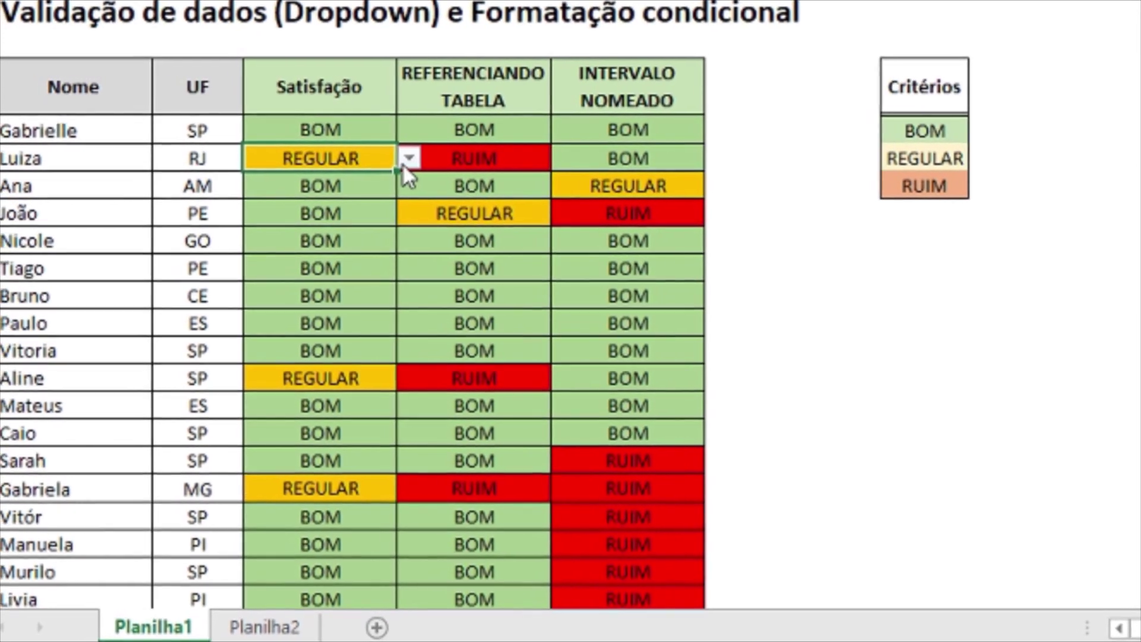
click(400, 158)
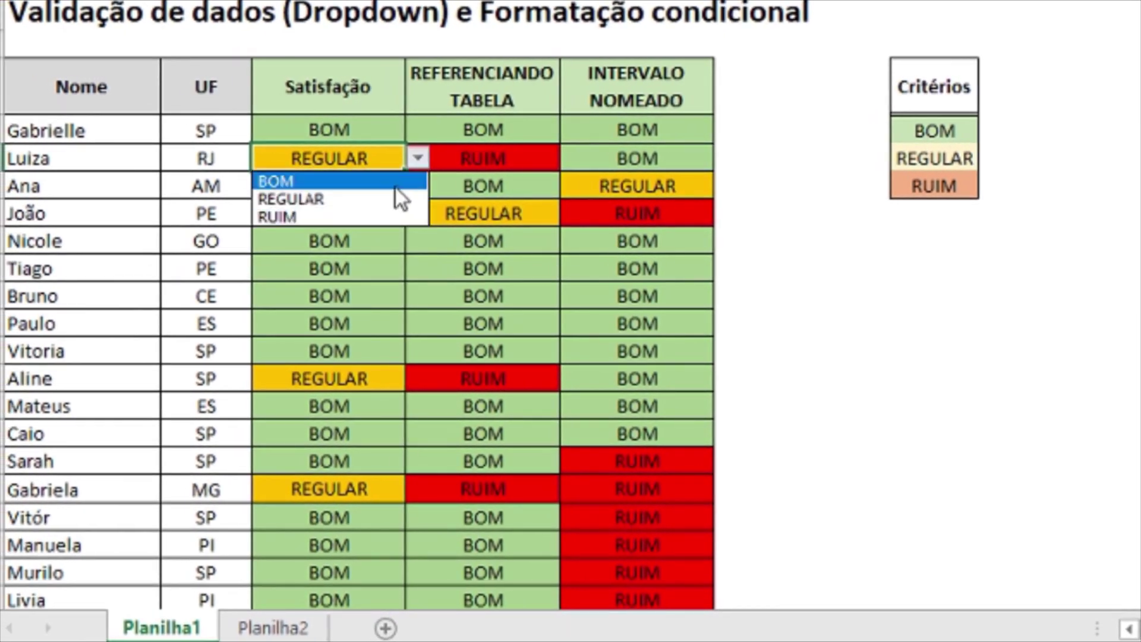
click(376, 181)
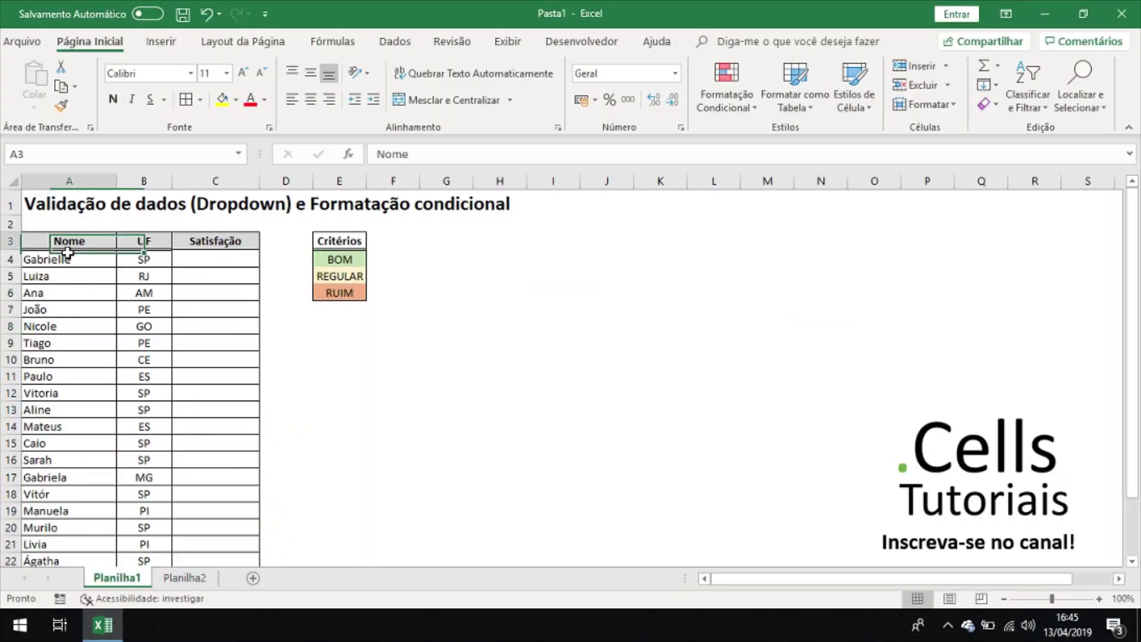
Review the name table and Critérios list, then select Satisfação cells C4:C22 with the Dados tab showing.
drag(63, 243, 201, 303)
click(104, 256)
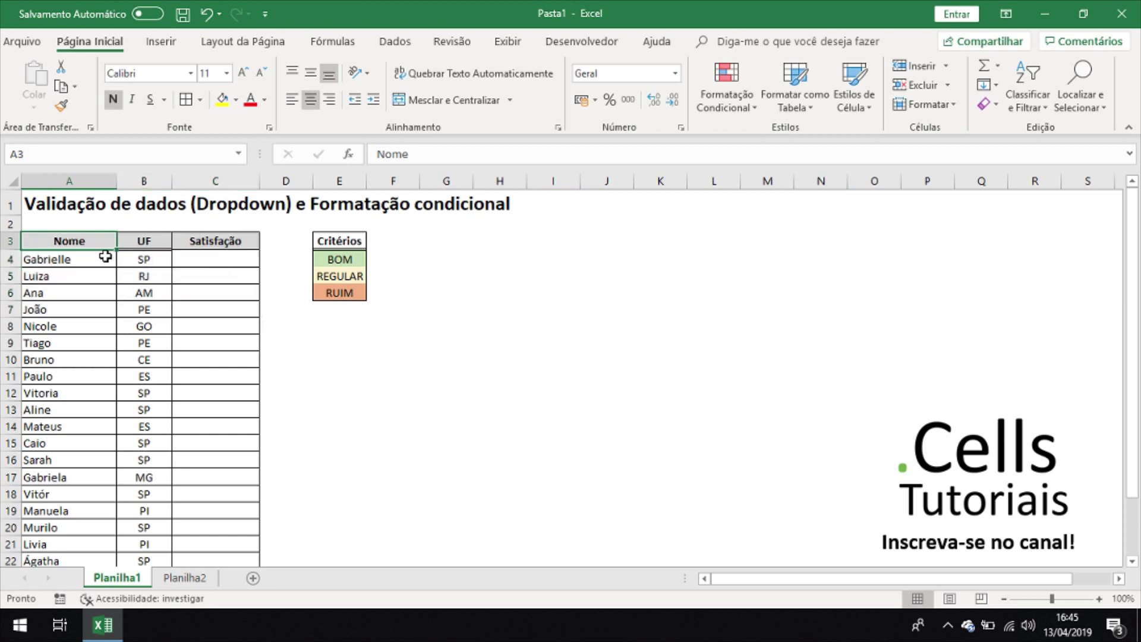
click(148, 261)
click(217, 261)
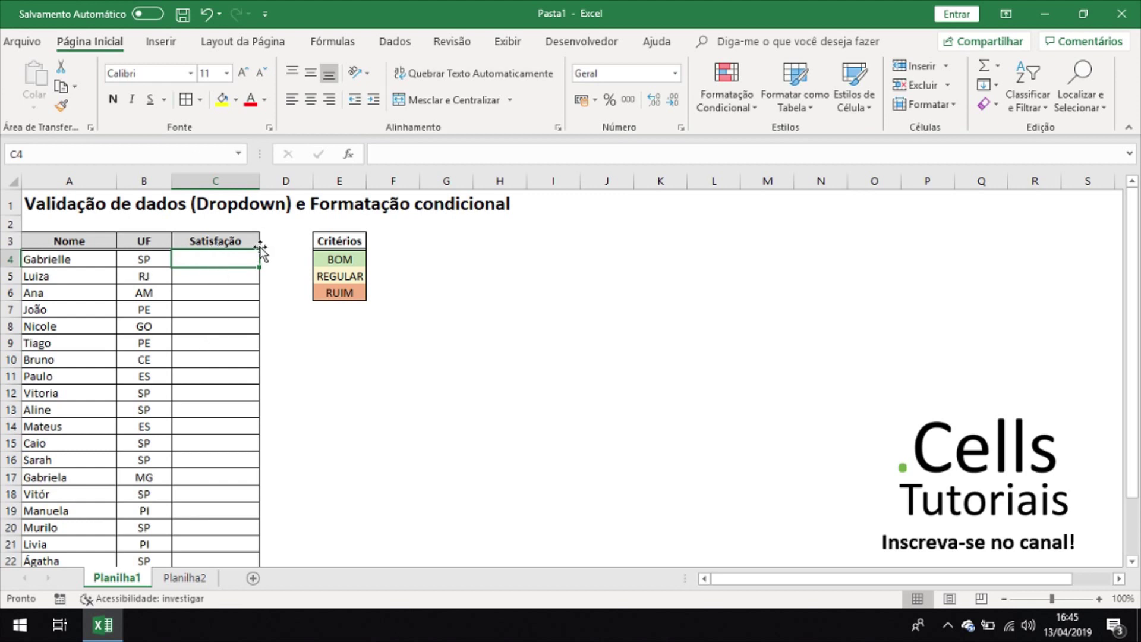
drag(334, 244, 346, 292)
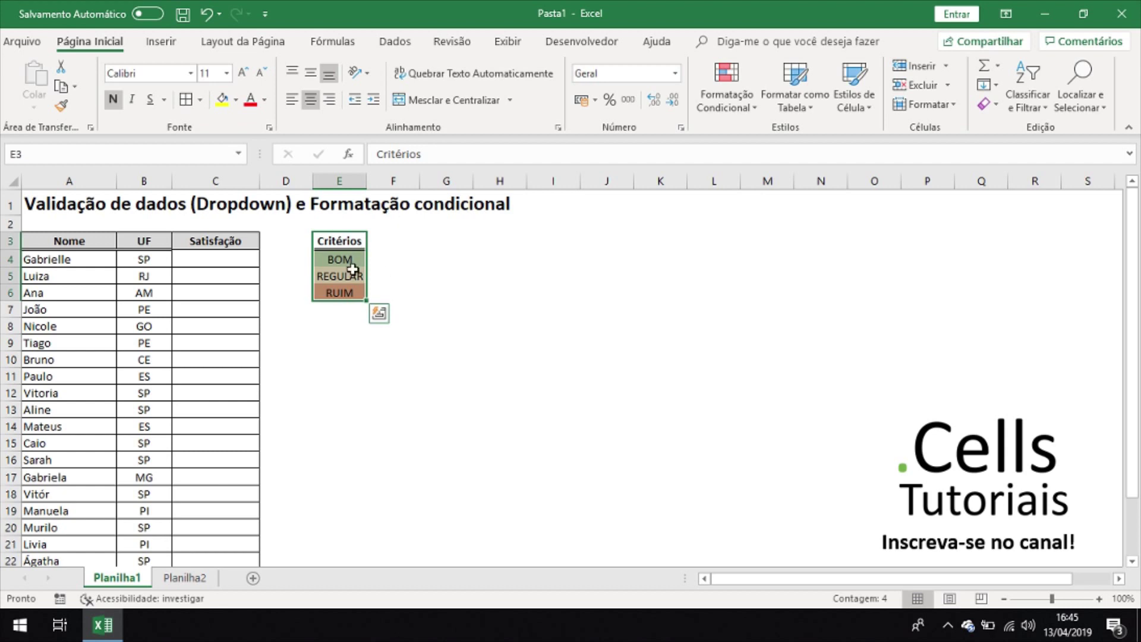
click(431, 240)
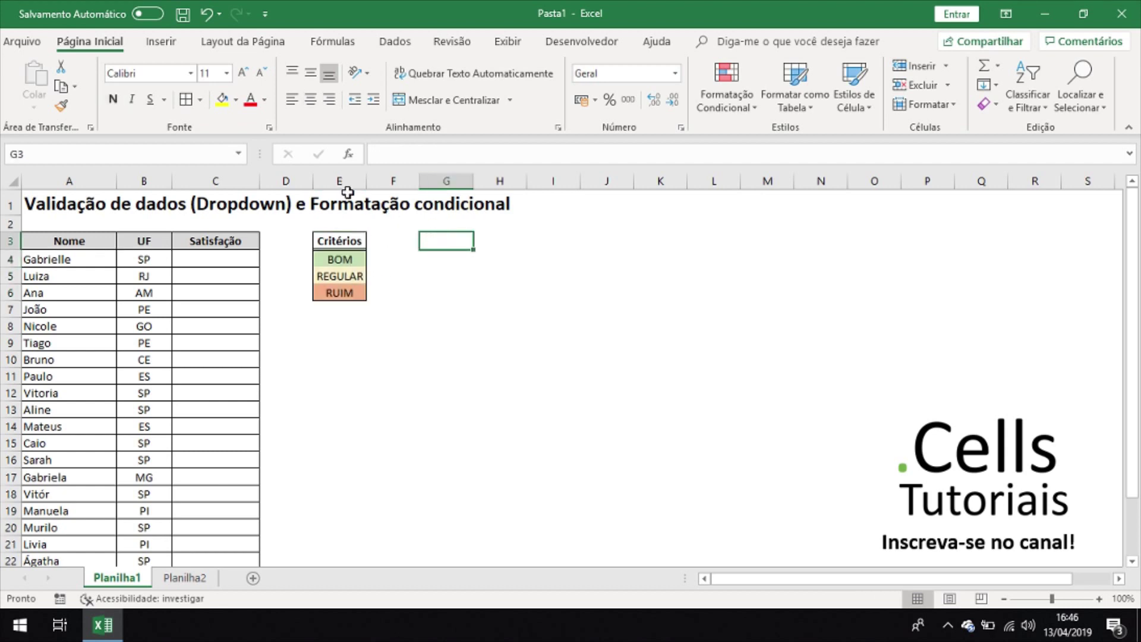
drag(231, 257, 202, 562)
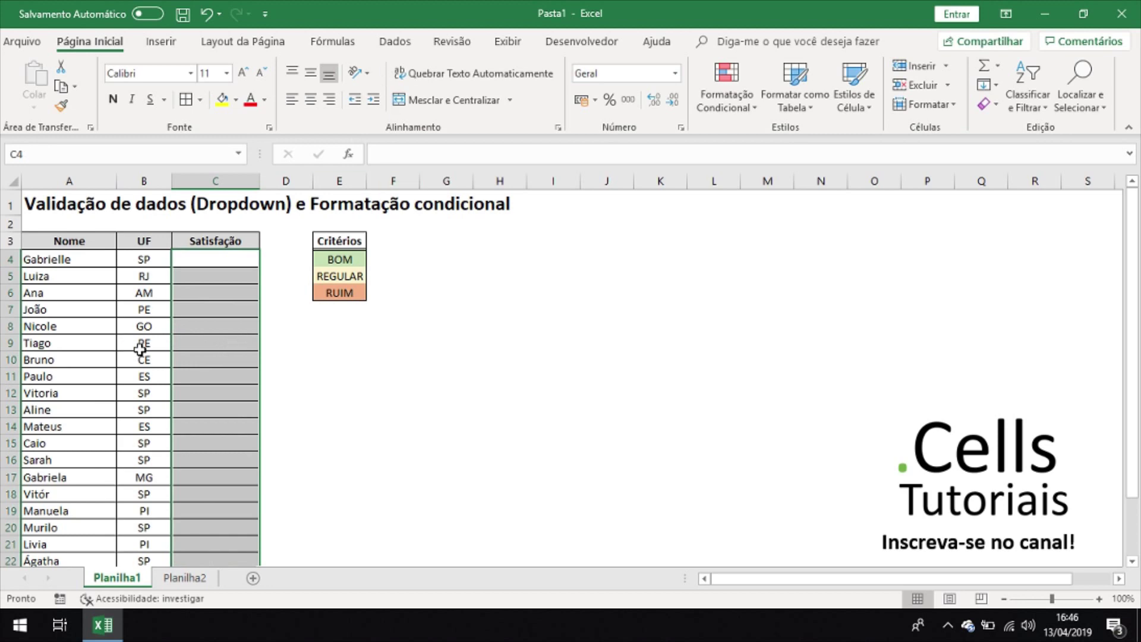
click(395, 42)
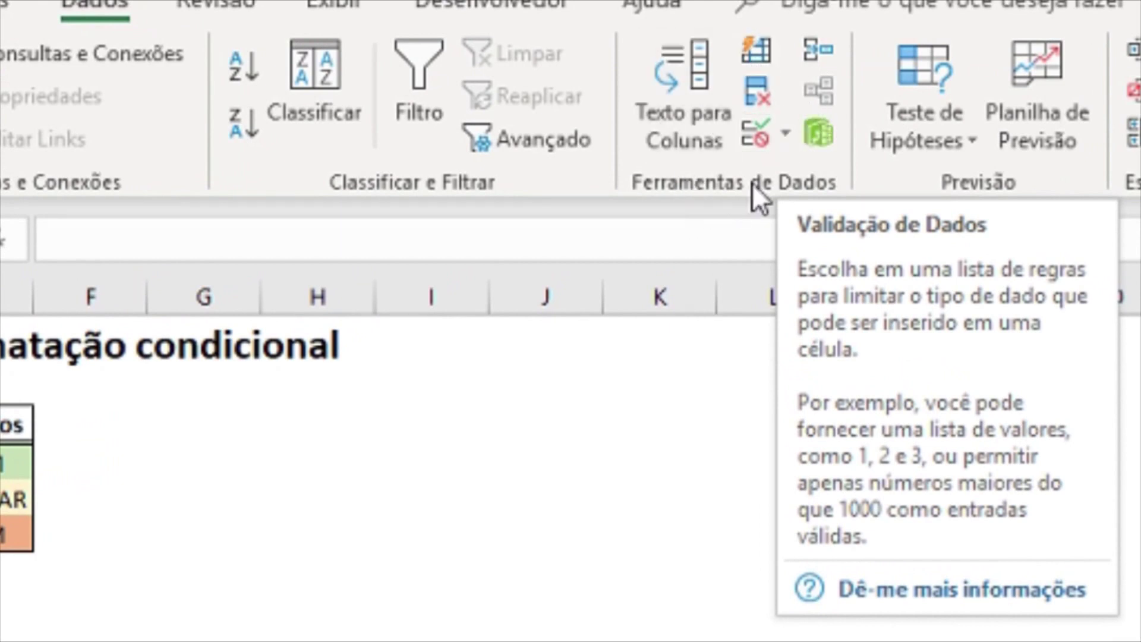
Add list validation with source BOM;REGULAR;RUIM to the Satisfação cells and test the C5 dropdown.
click(763, 136)
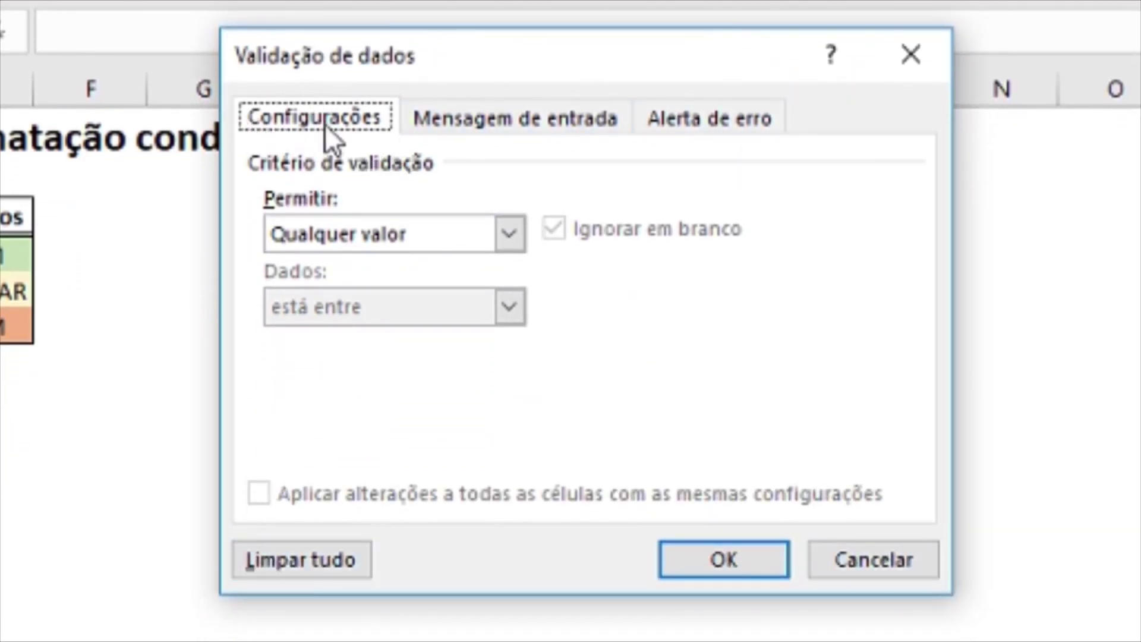
click(306, 238)
click(432, 232)
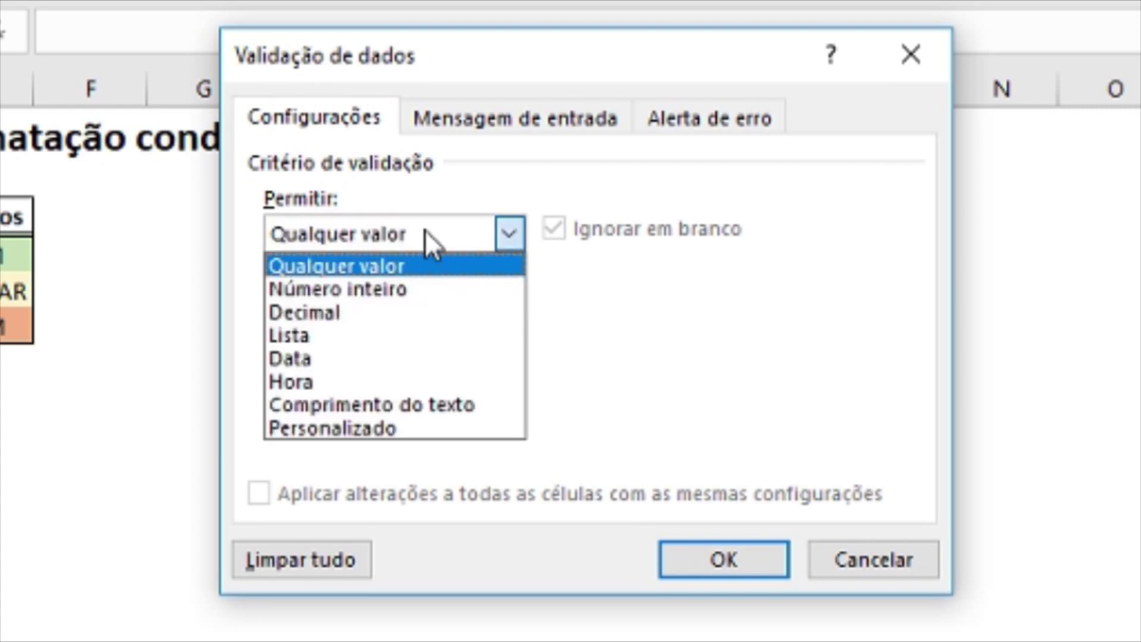
click(304, 338)
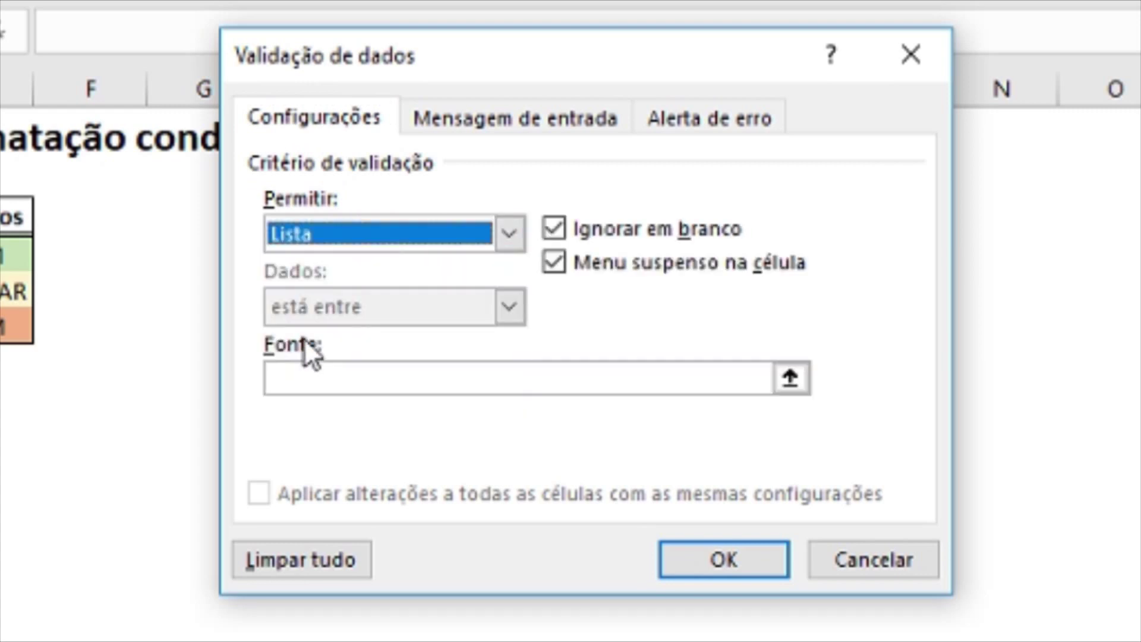
click(341, 372)
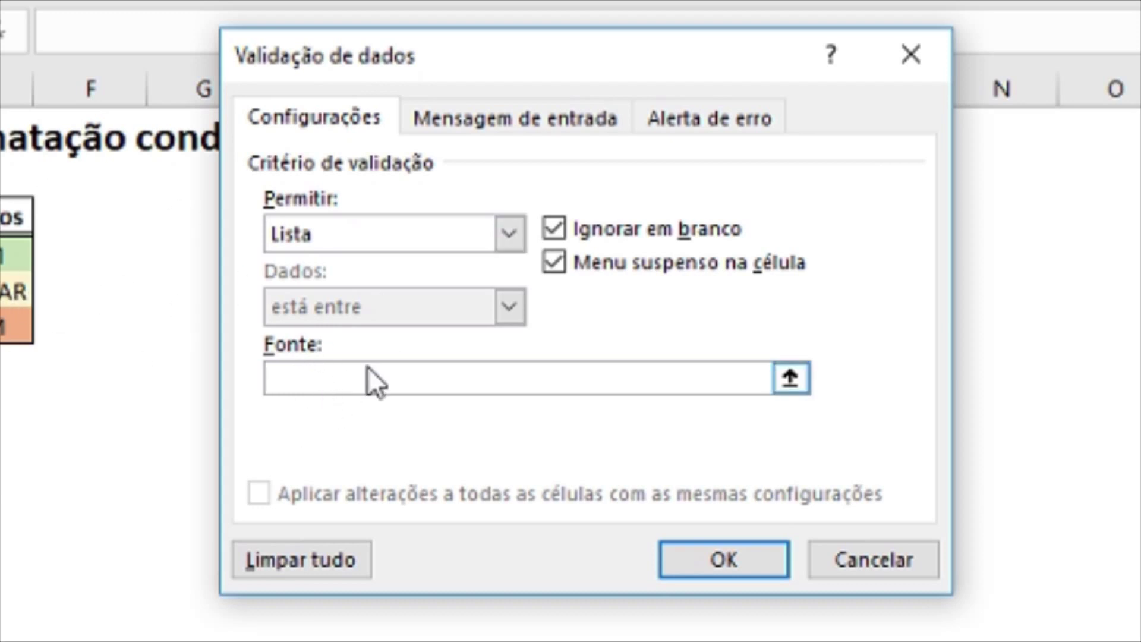
text(BO)
key(BackSpace)
key(BackSpace)
text(BOM)
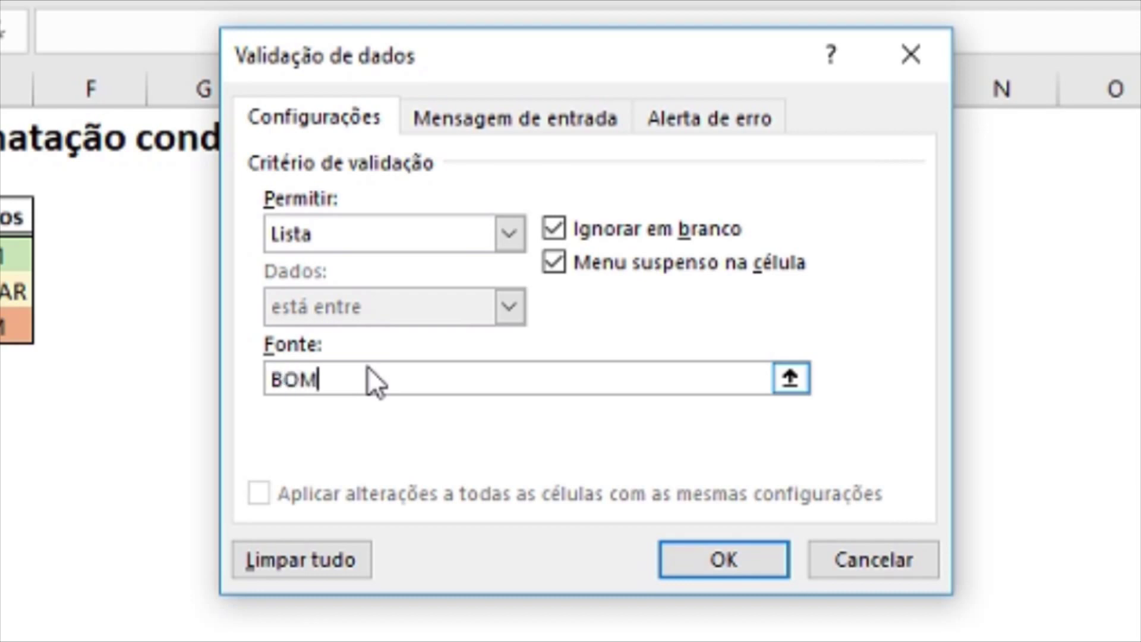
text(;)
text(REGULAR;)
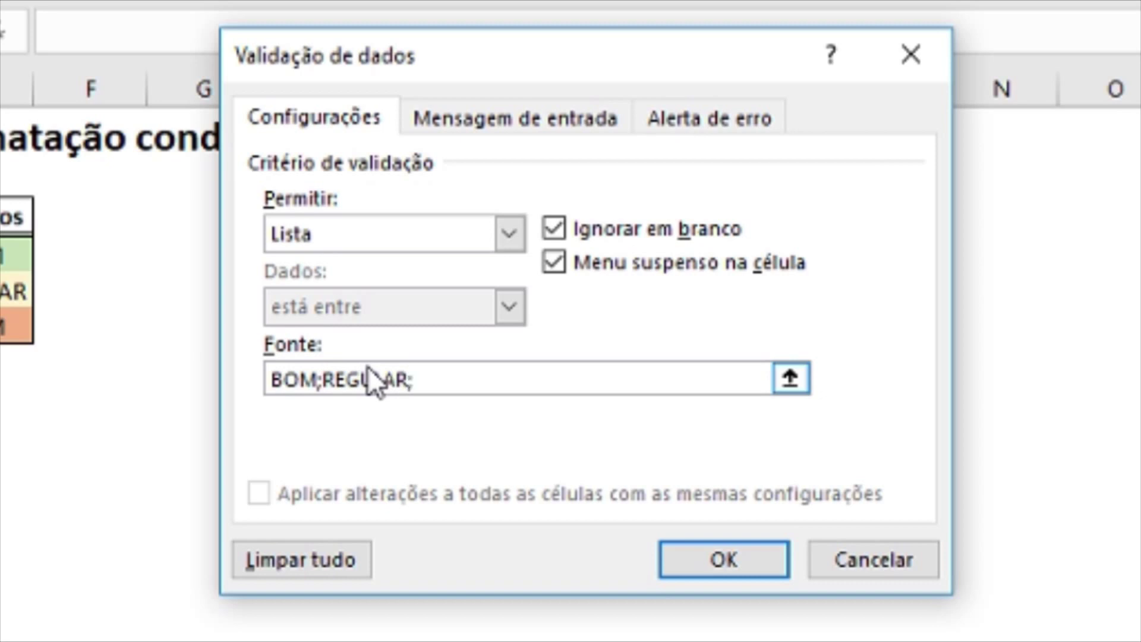
text(RUIM)
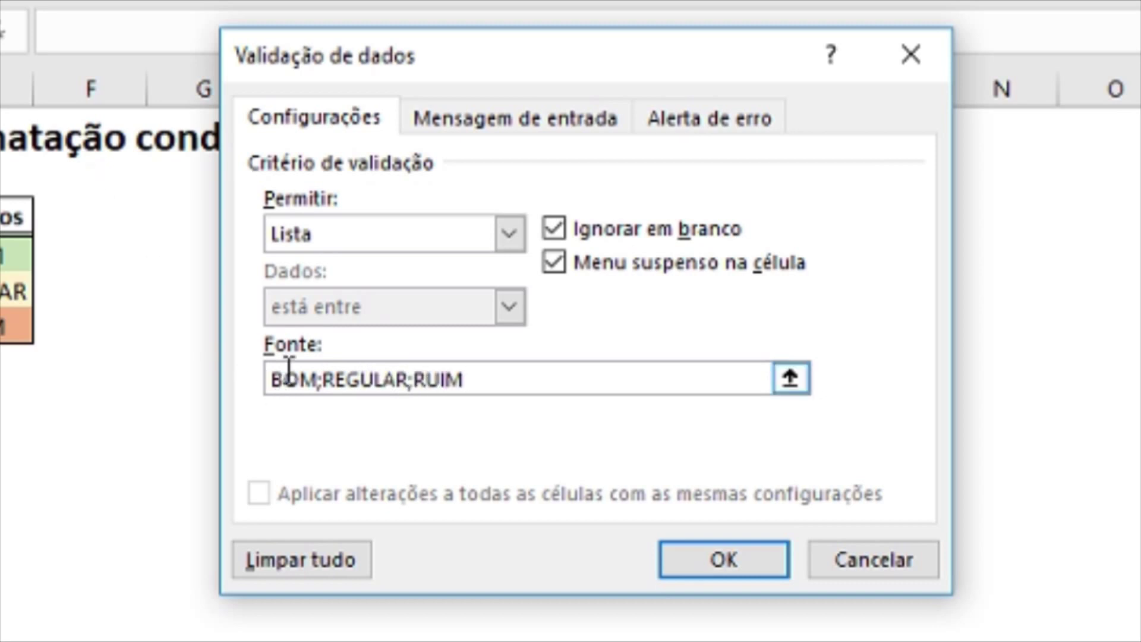
click(705, 570)
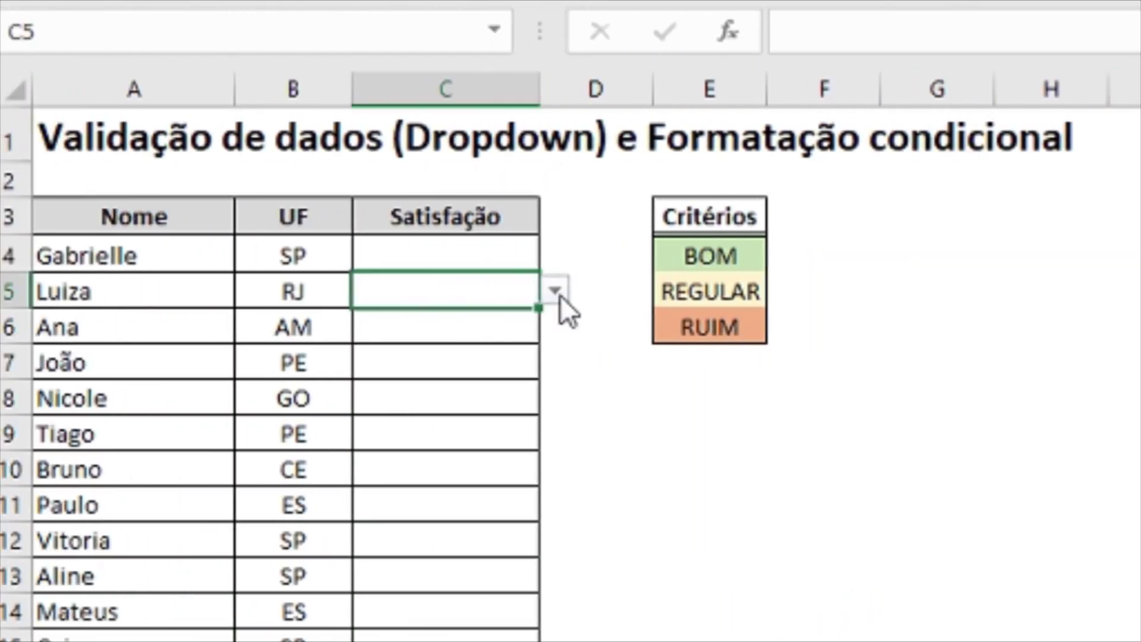
click(556, 291)
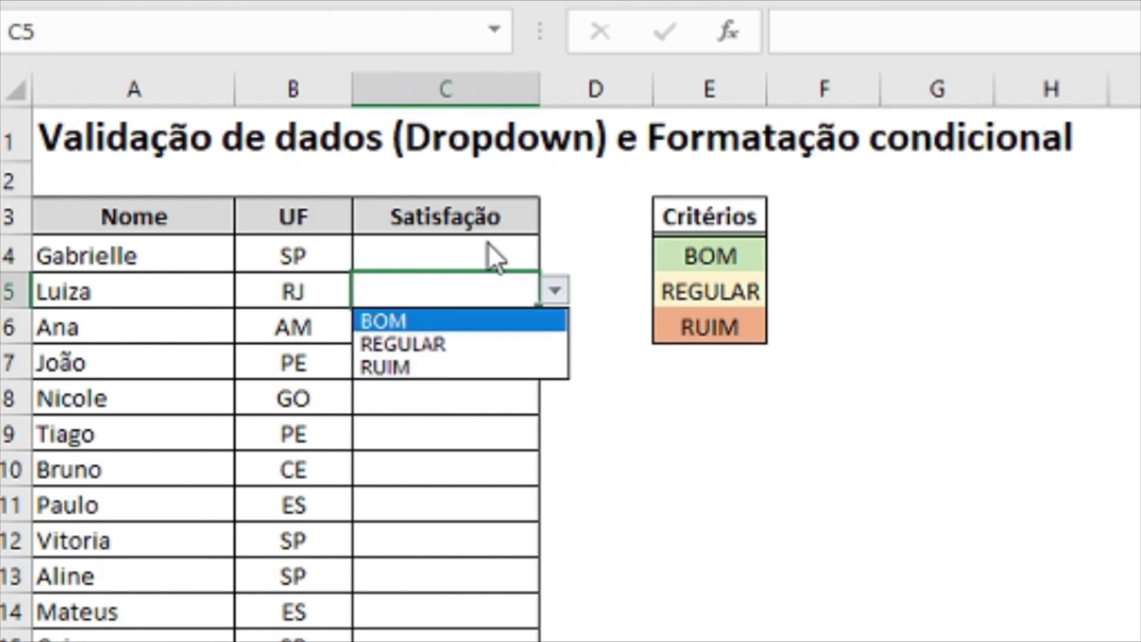
click(511, 253)
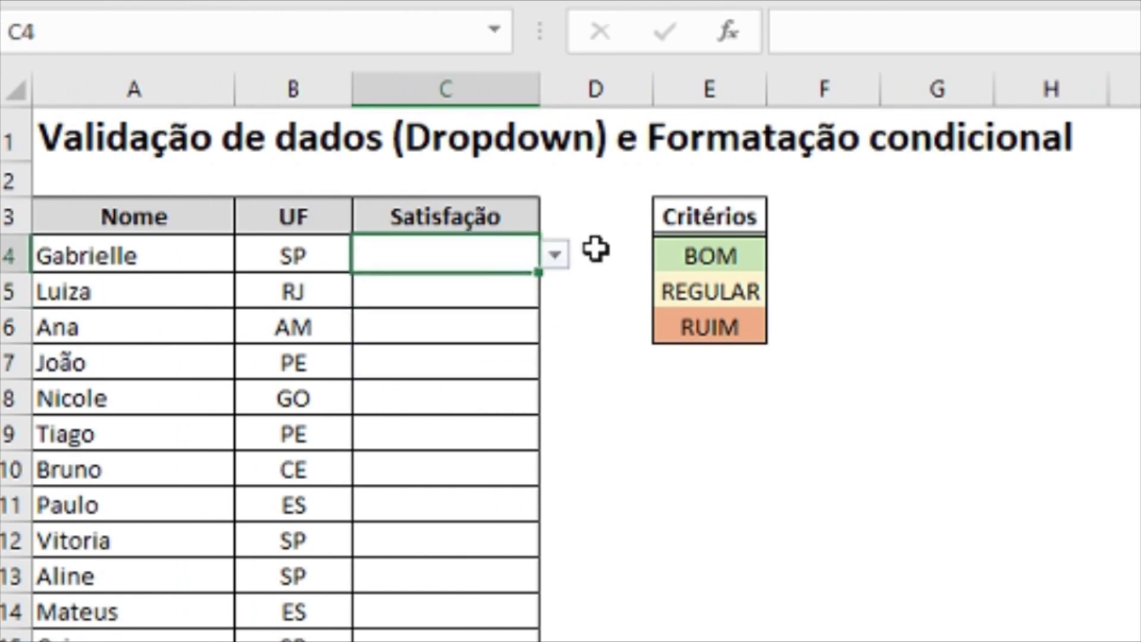
Give column D cells from D4 down list validation sourced from the Critérios cells E4:E6.
drag(596, 247, 636, 601)
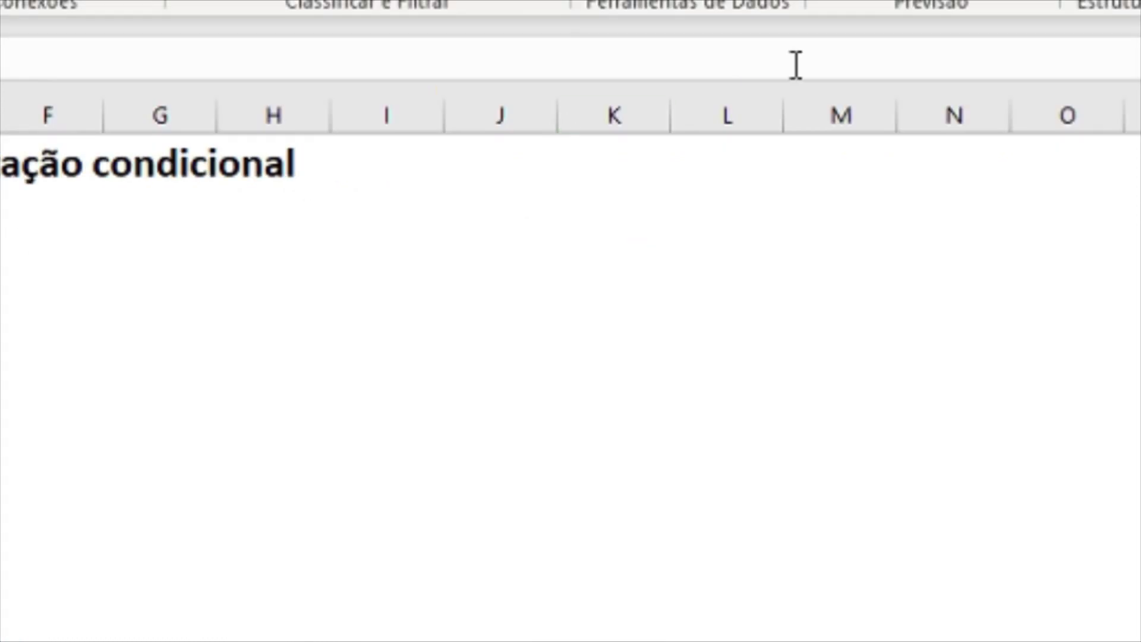
click(597, 41)
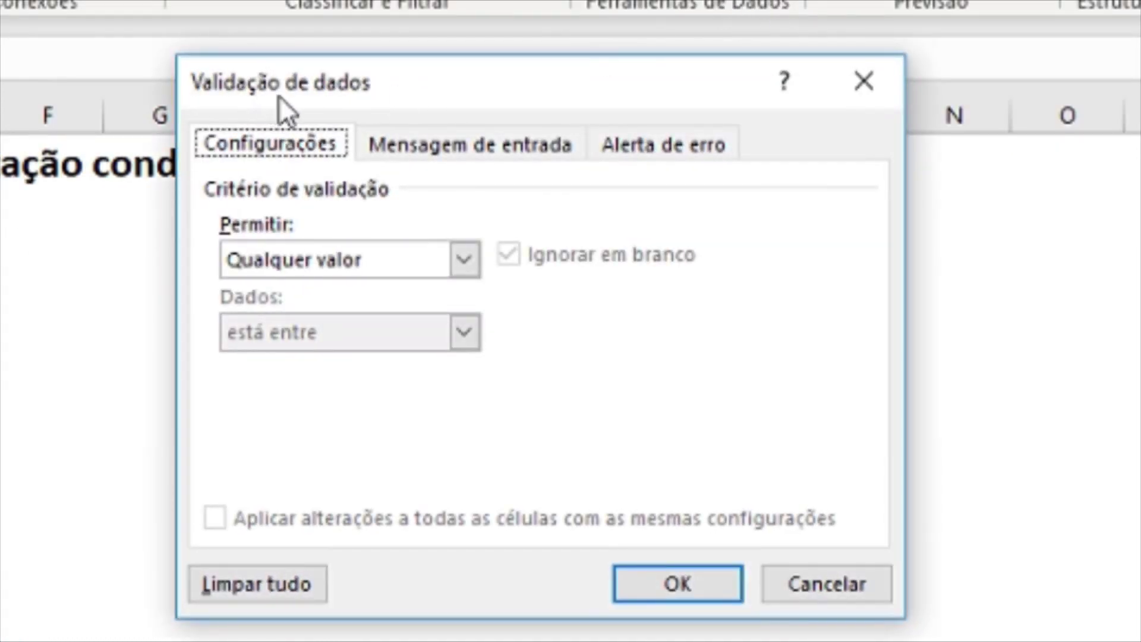
click(374, 273)
click(291, 359)
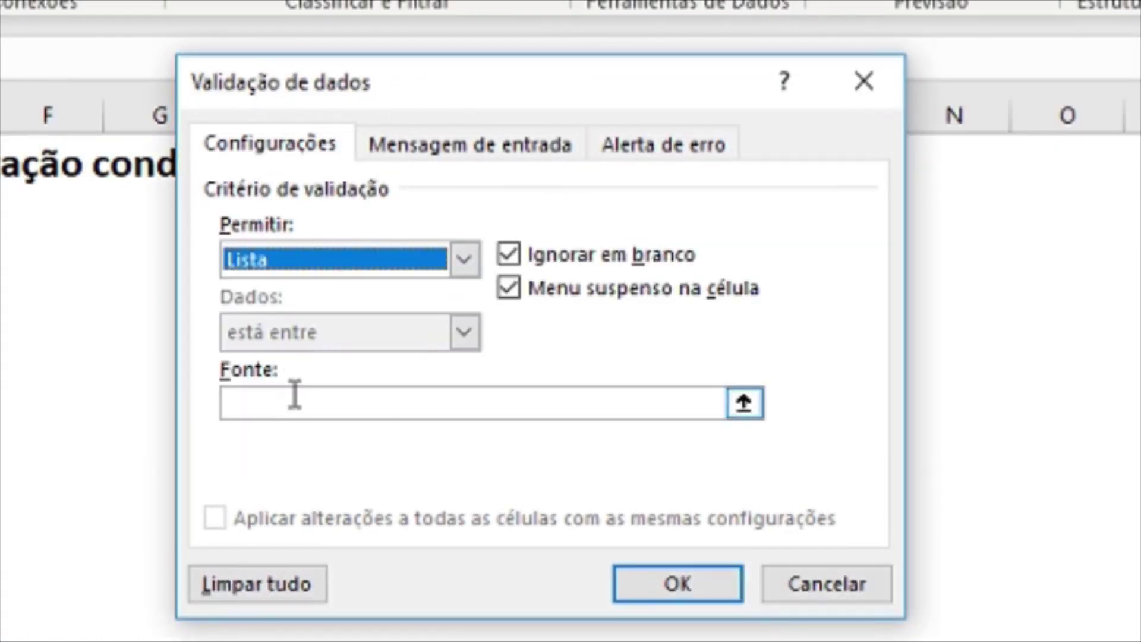
click(295, 397)
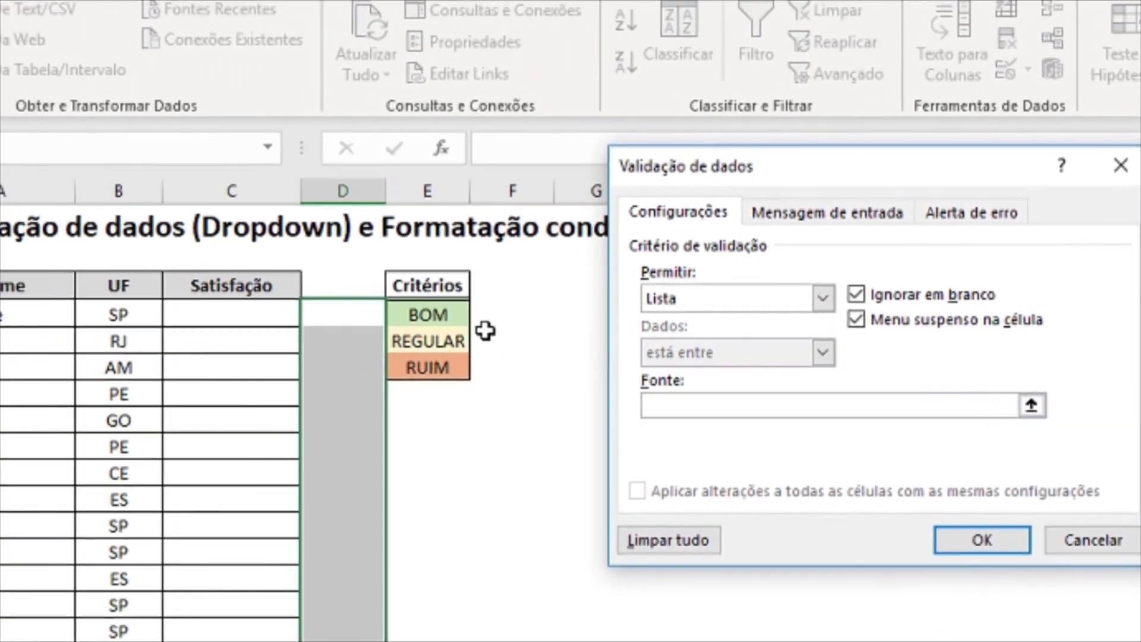
drag(451, 315, 450, 370)
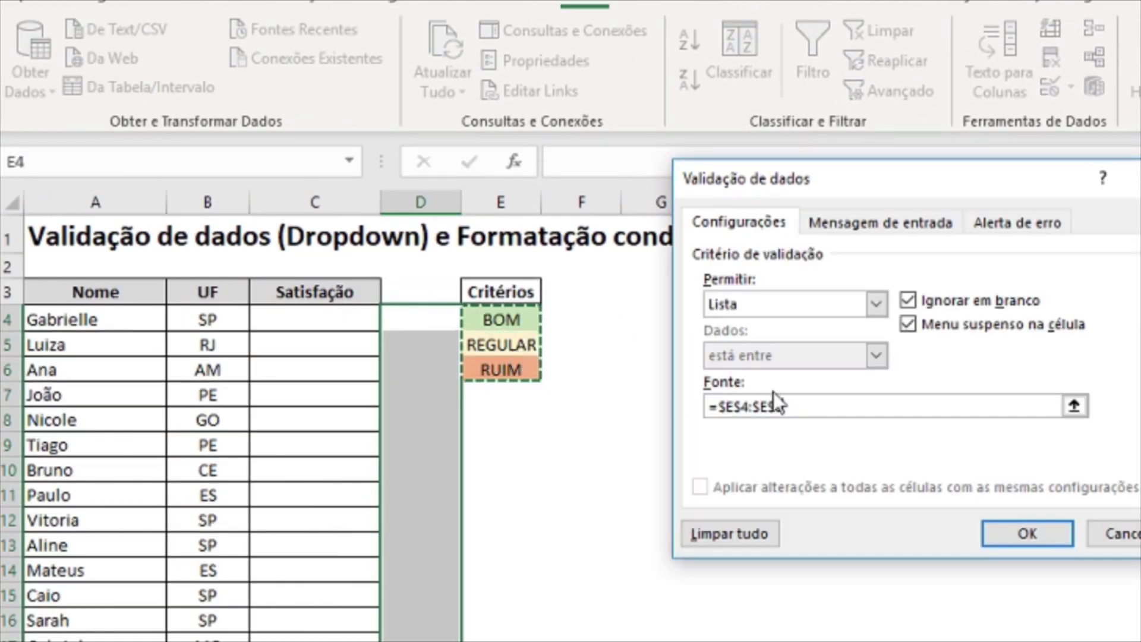
click(995, 537)
click(447, 396)
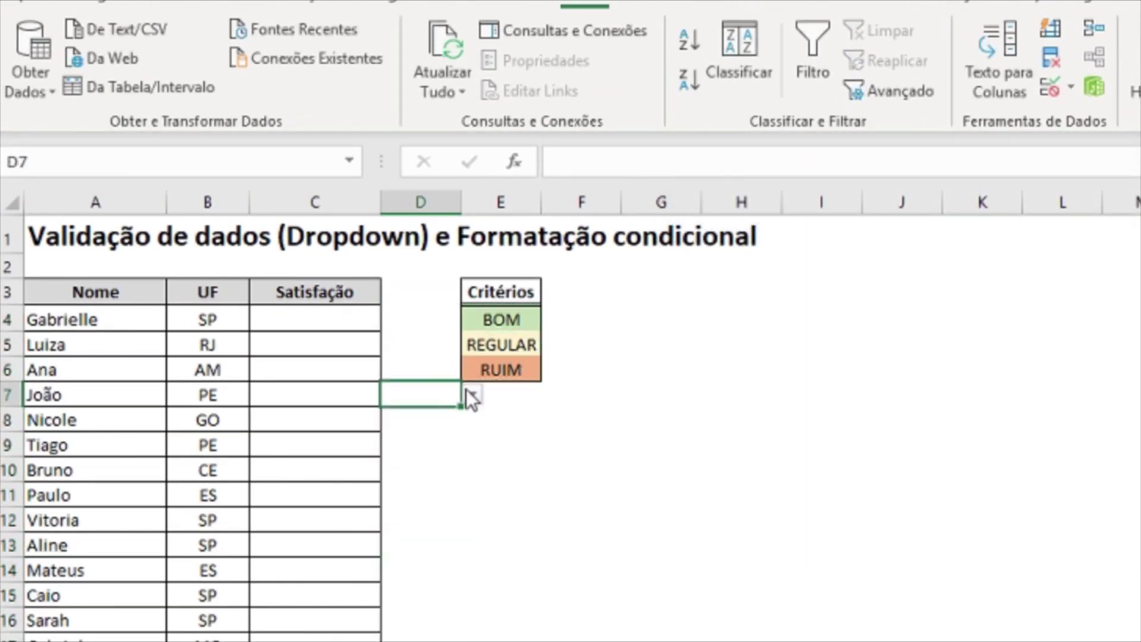
Set D7 to REGULAR from its dropdown and preview the C6 list, leaving C6 empty.
click(472, 394)
click(419, 432)
click(376, 392)
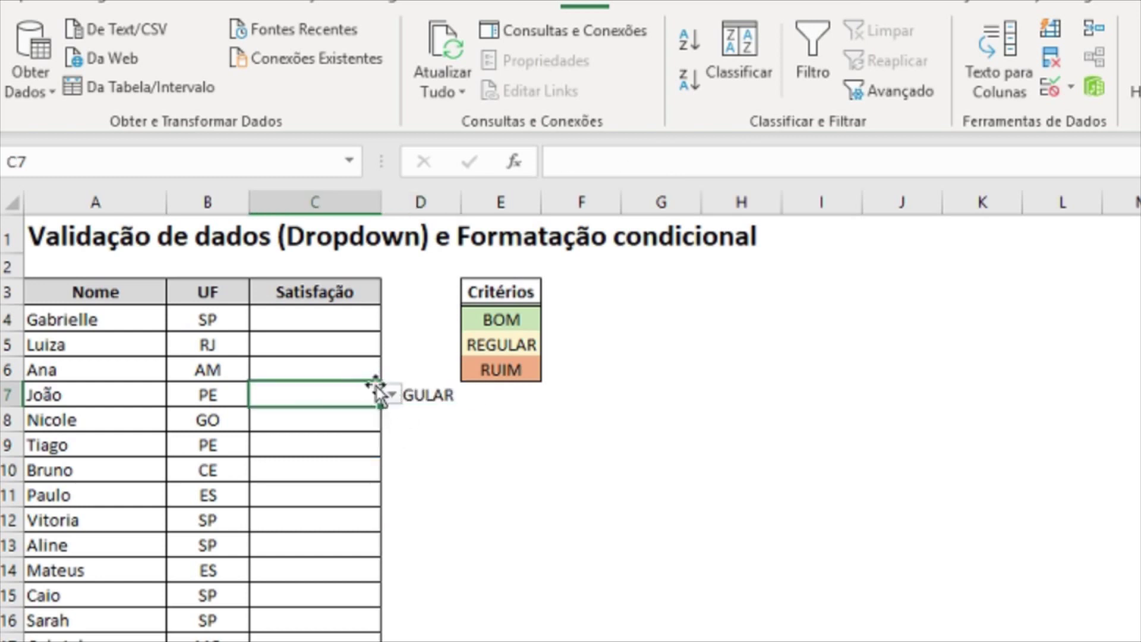
click(419, 397)
click(473, 395)
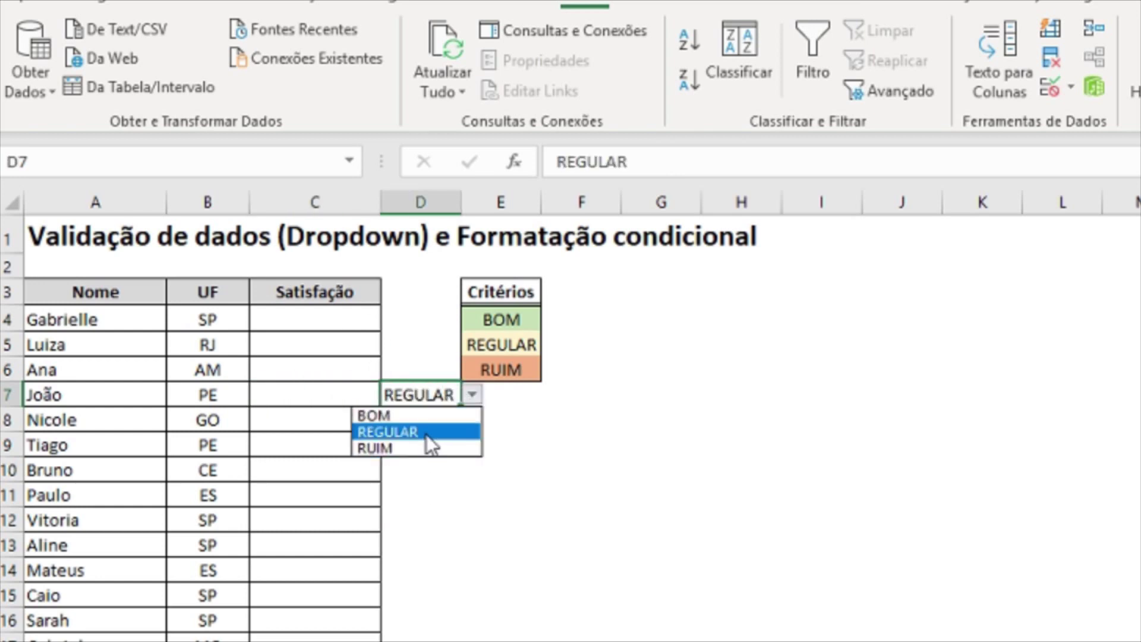
click(426, 434)
click(473, 395)
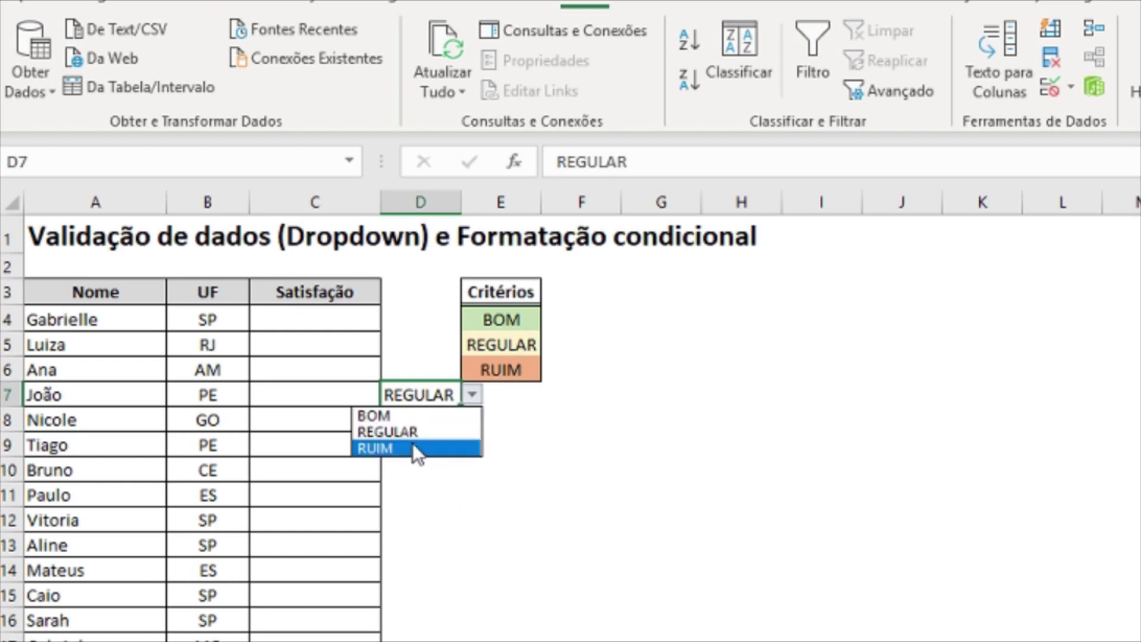
click(428, 432)
click(365, 386)
click(359, 364)
click(391, 369)
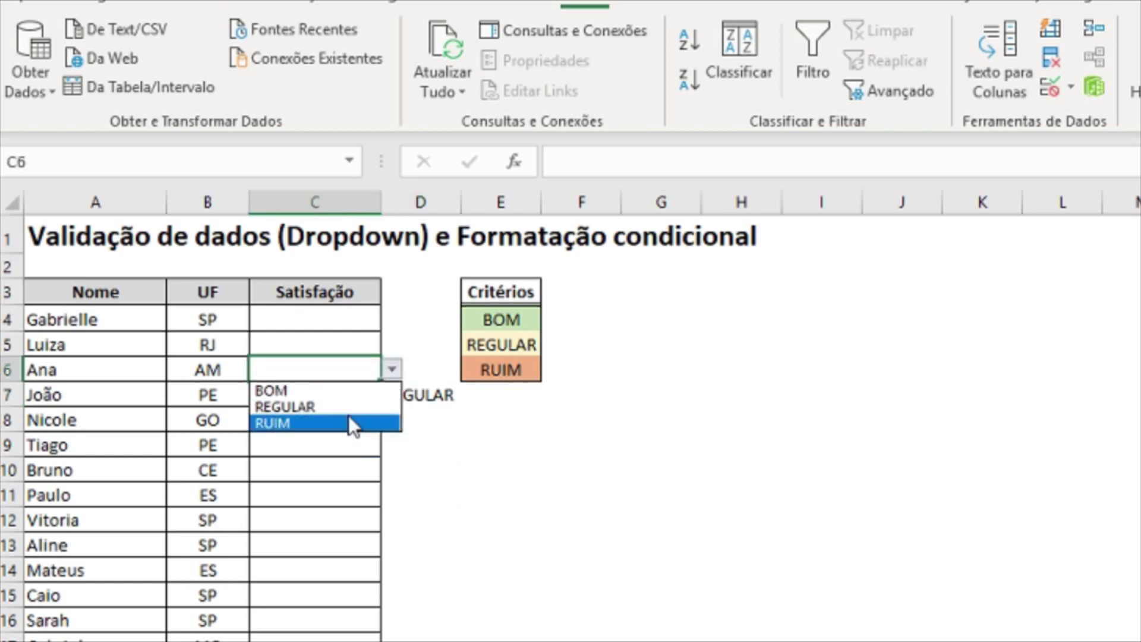
click(525, 410)
Move the Critérios block to column H and name its H4:H6 ratings CRITERIO in the Name Box.
mouse_move(499, 291)
mouse_down()
mouse_move(501, 370)
mouse_move(767, 356)
mouse_up()
click(802, 522)
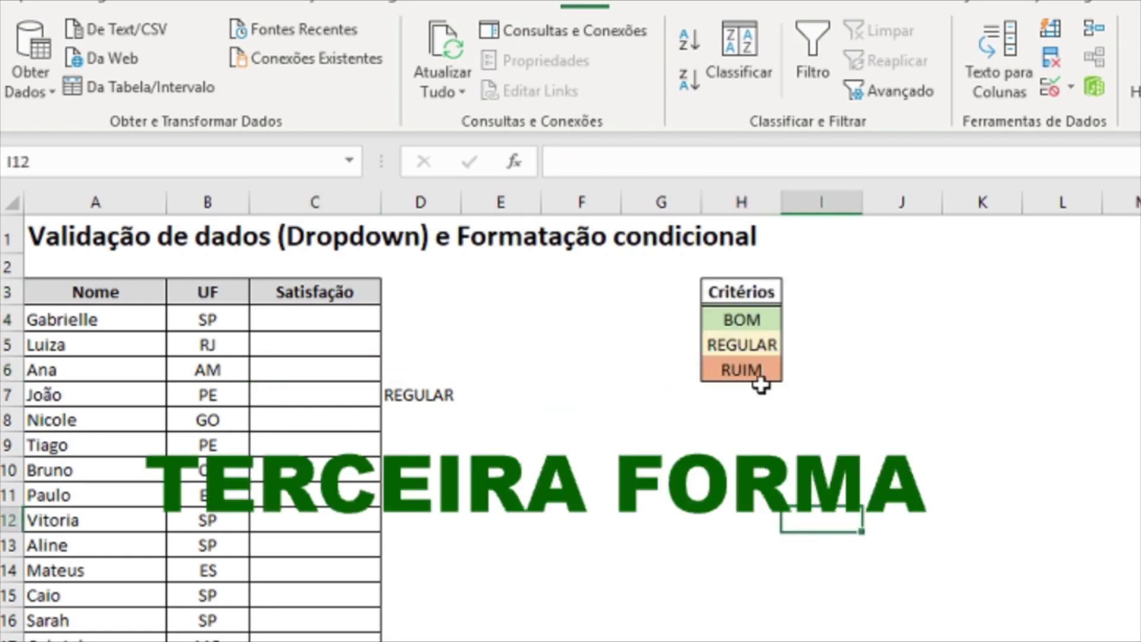
drag(758, 321, 759, 371)
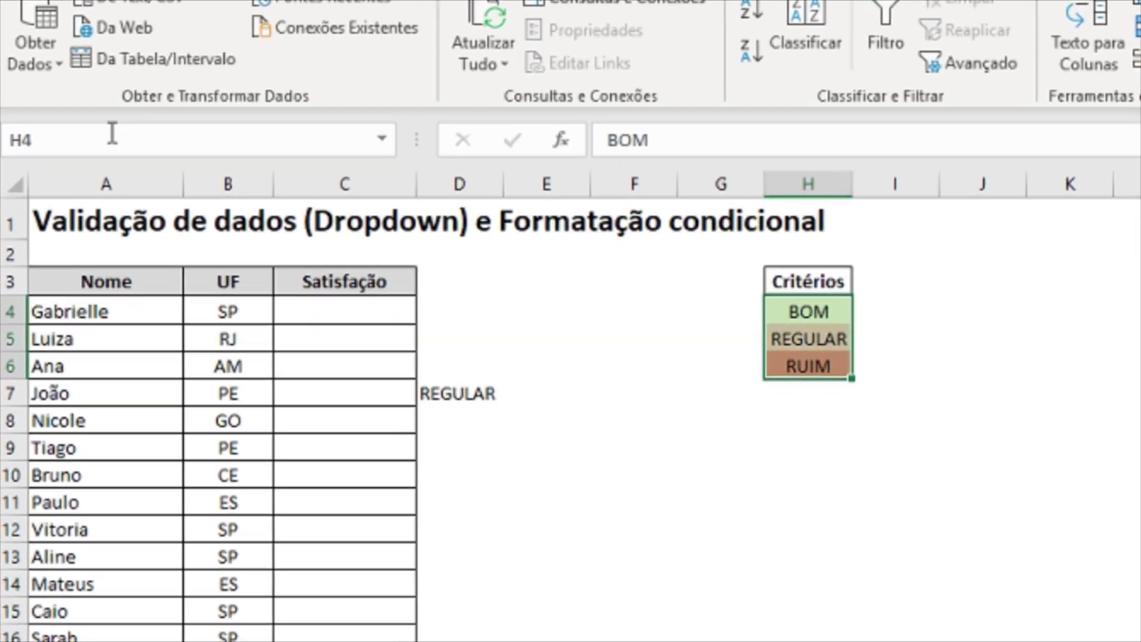
click(101, 157)
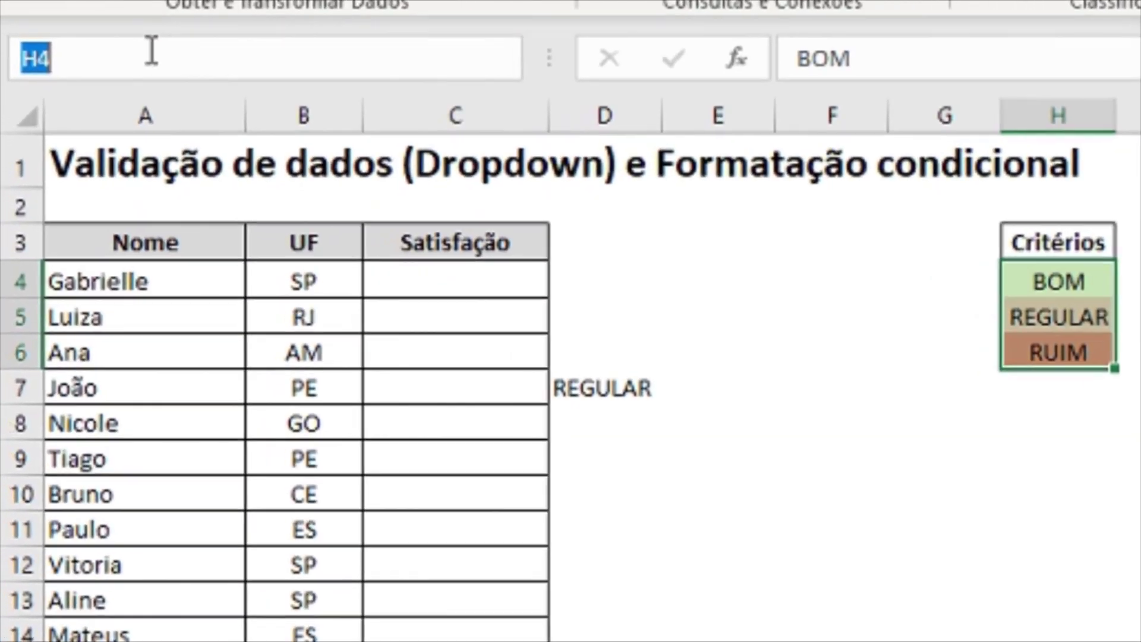
text(CRITERIO)
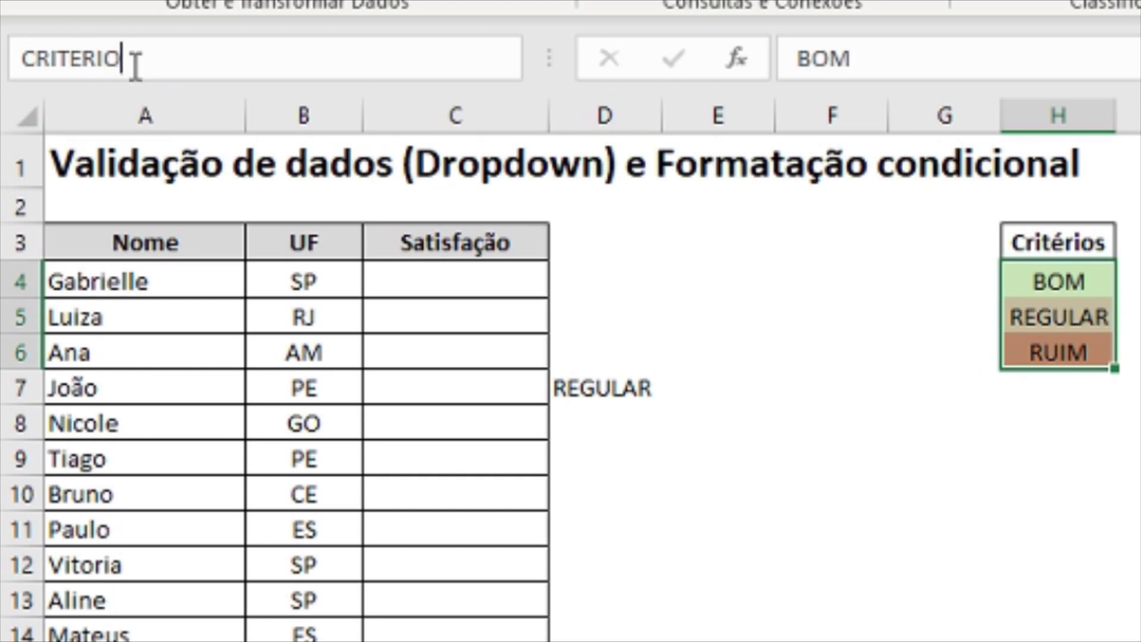
key(Return)
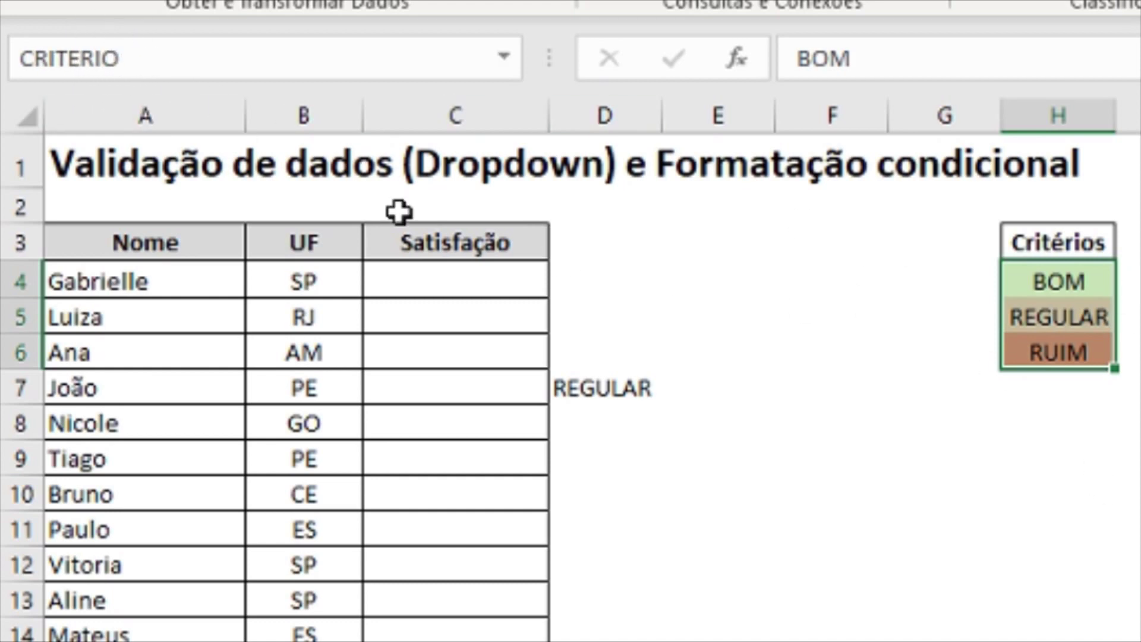
Reselect H4:H6 to verify the CRITERIO name, then select column E from E4 down.
click(1128, 293)
drag(1100, 282, 1095, 340)
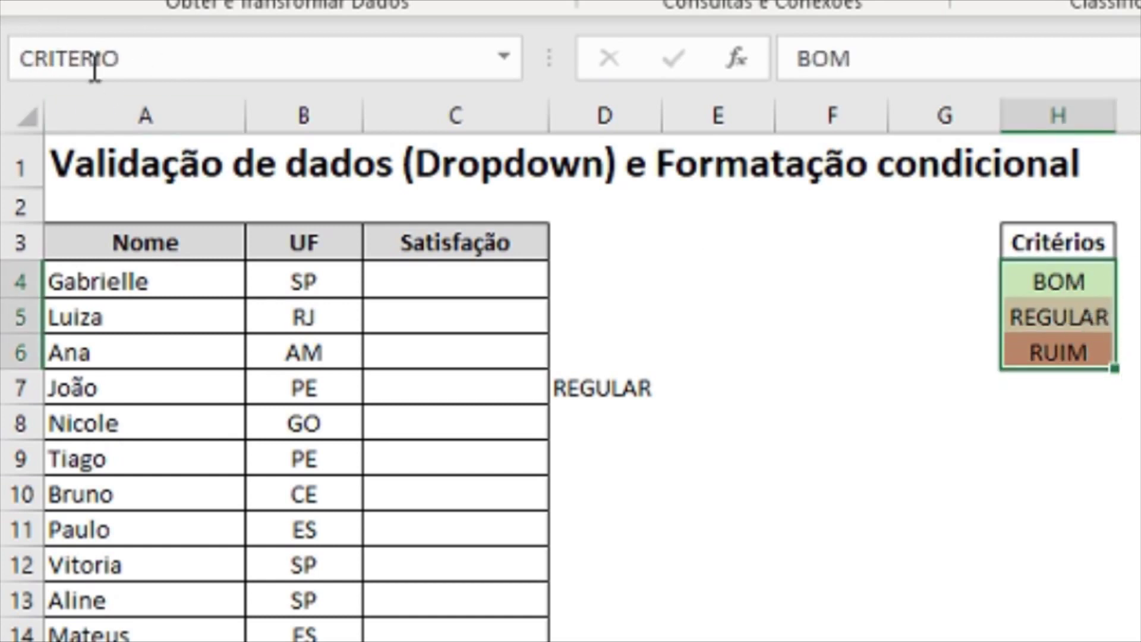
drag(725, 288, 738, 639)
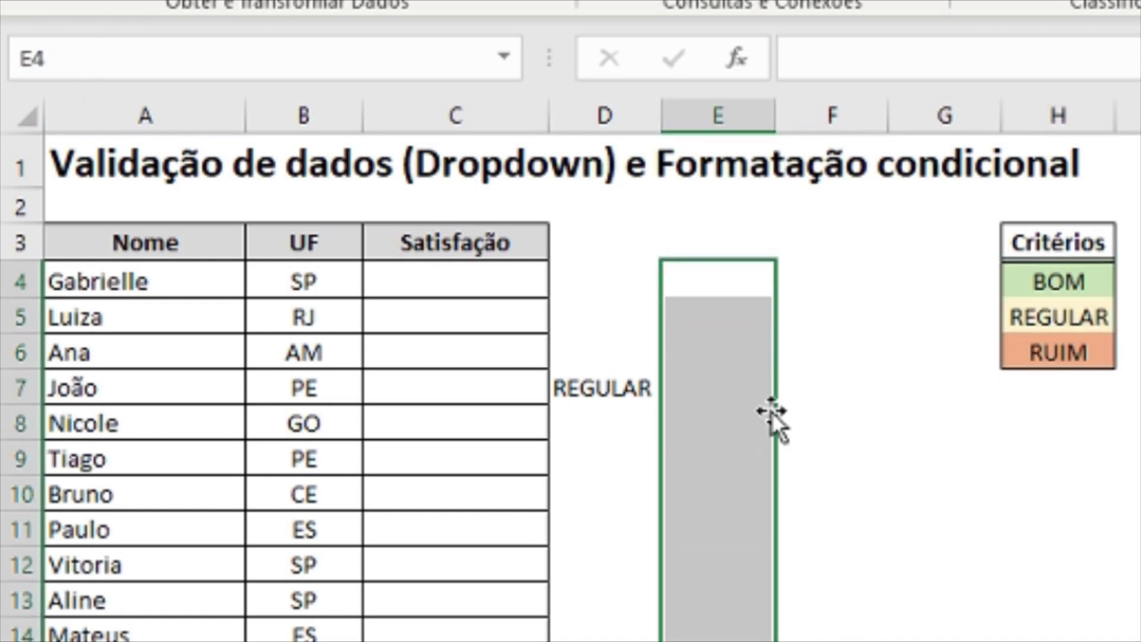
Enter REFERENCIANDO TABELA in D3 and INTERVALO NOMEADO in E3, then autofit columns D:E.
click(589, 242)
text(REFER)
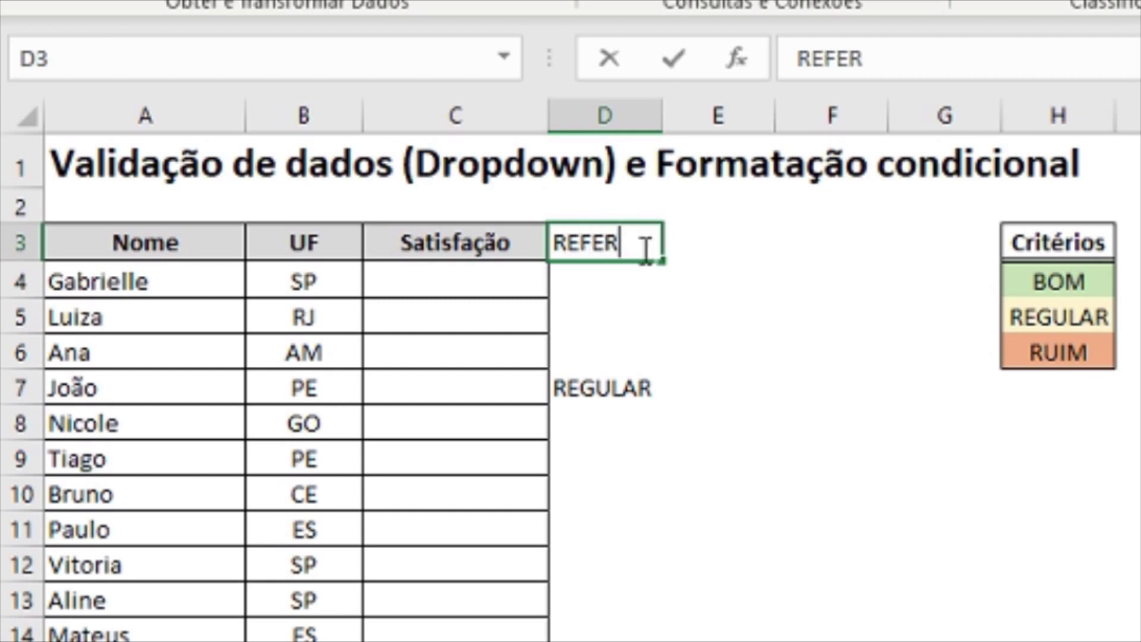
text(ENCIANDO TABELA)
key(Tab)
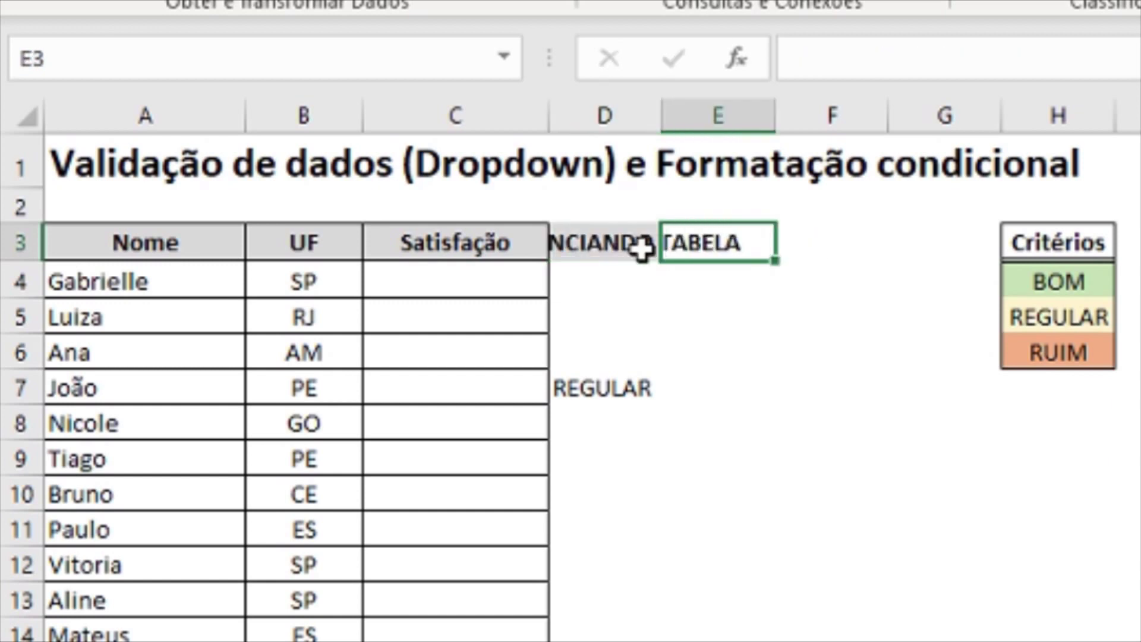
text(INTERVALO NOM)
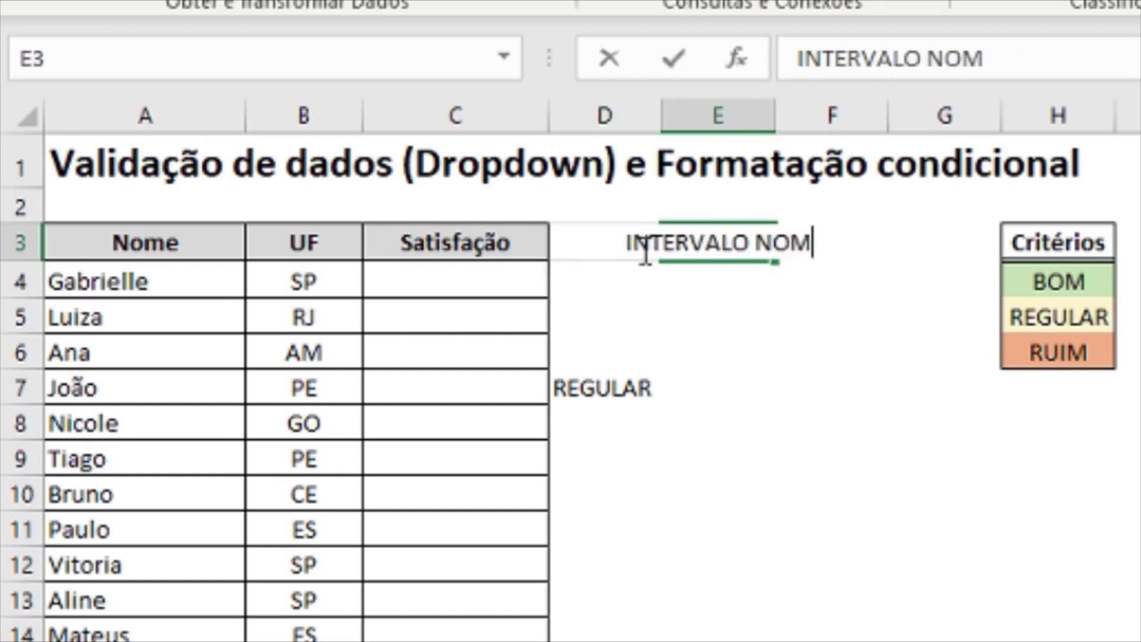
text(EADO)
key(Return)
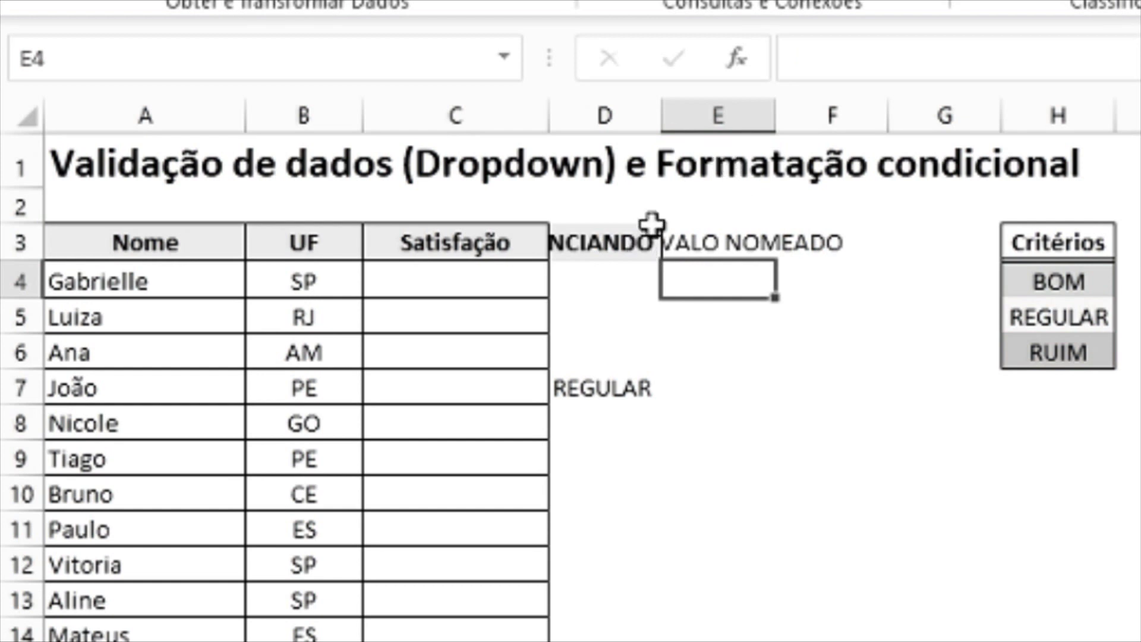
drag(597, 113, 700, 115)
double_click(660, 113)
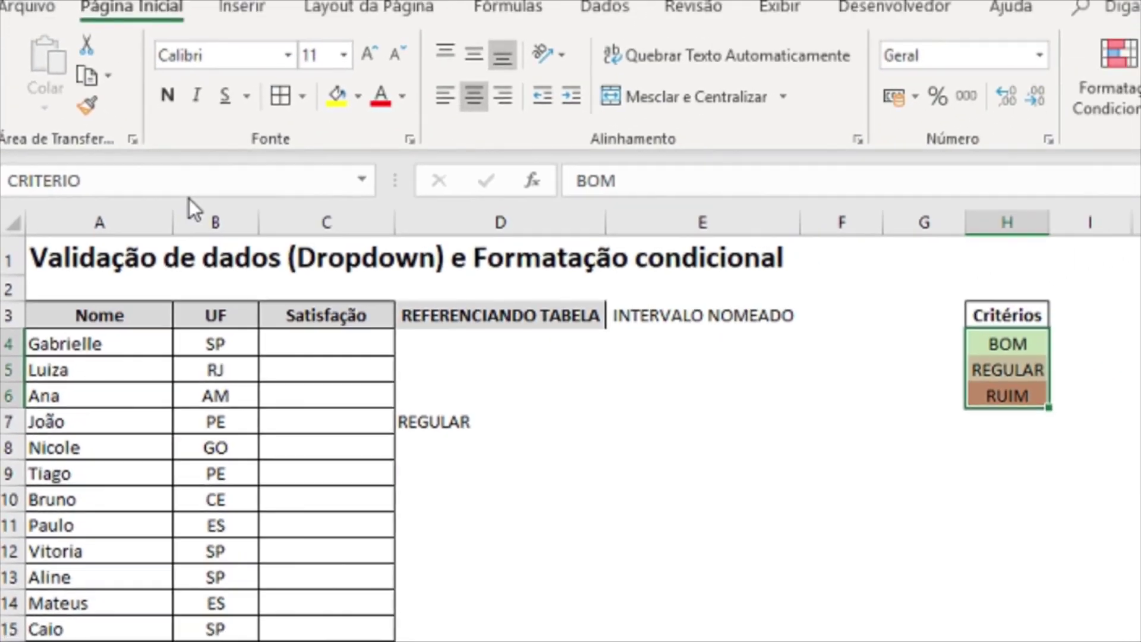
Apply list validation with source =CRITERIO to column E cells from E4 downward.
click(668, 360)
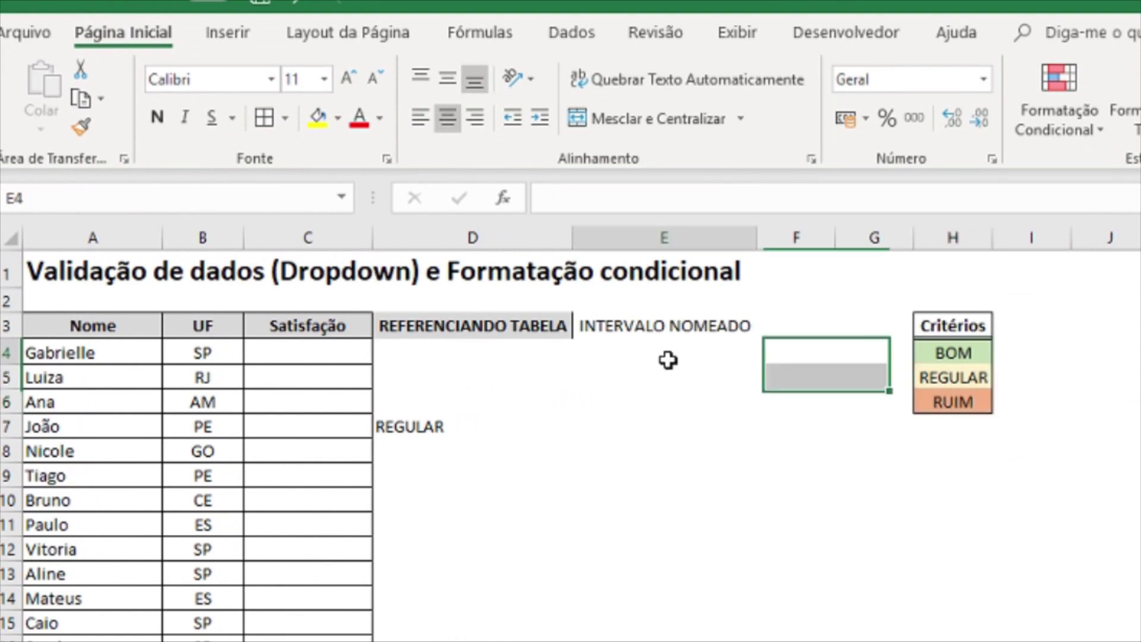
drag(668, 359, 737, 636)
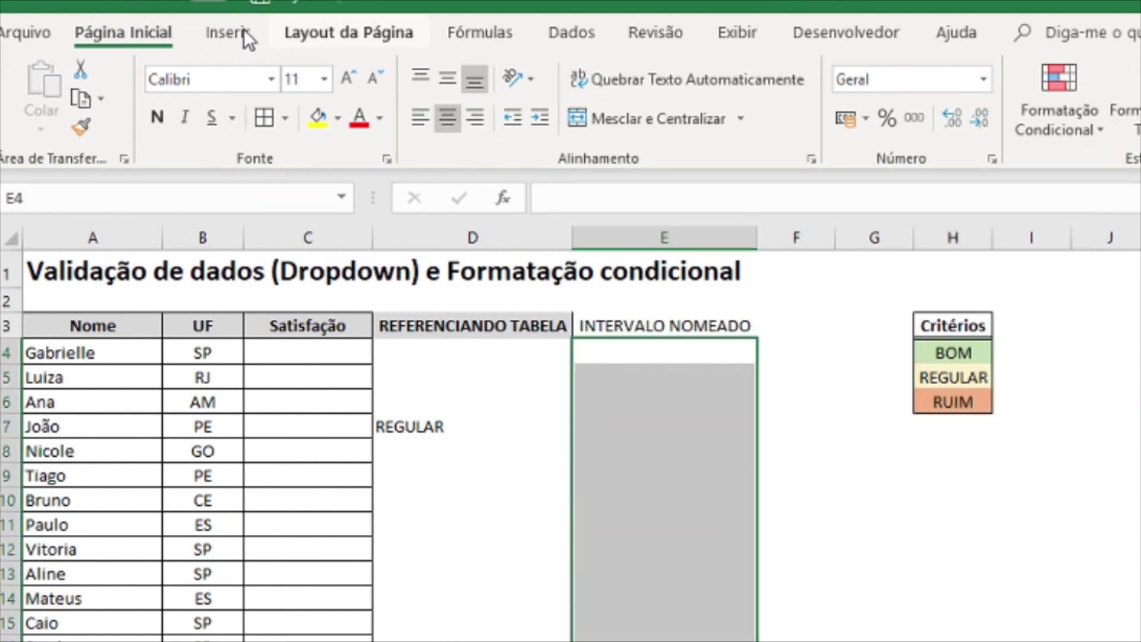
click(557, 30)
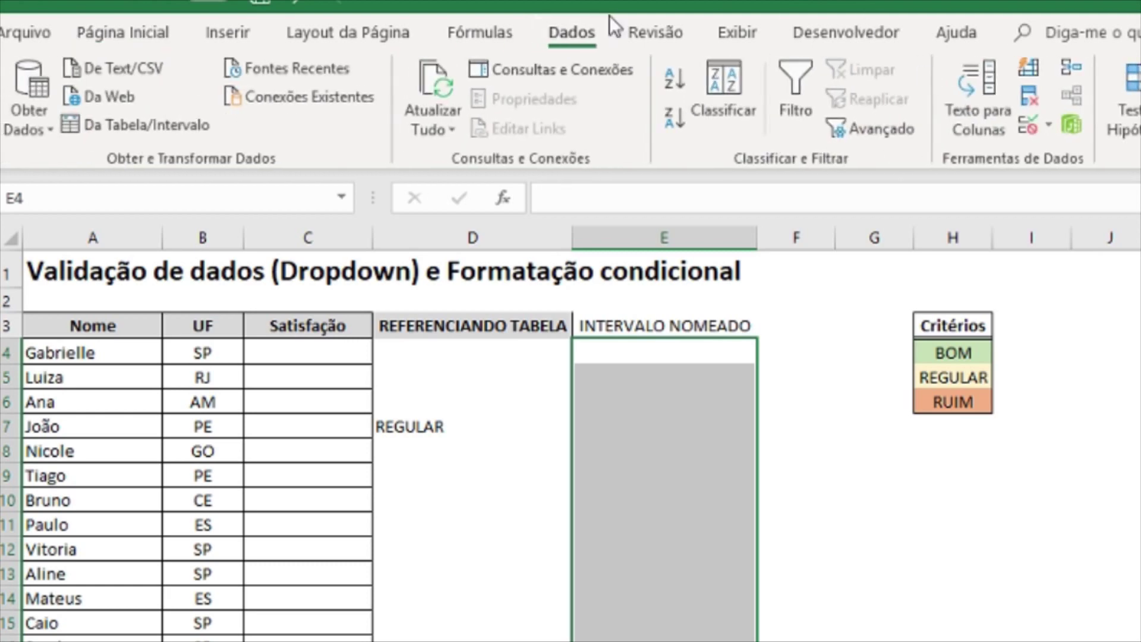
click(1031, 125)
click(831, 334)
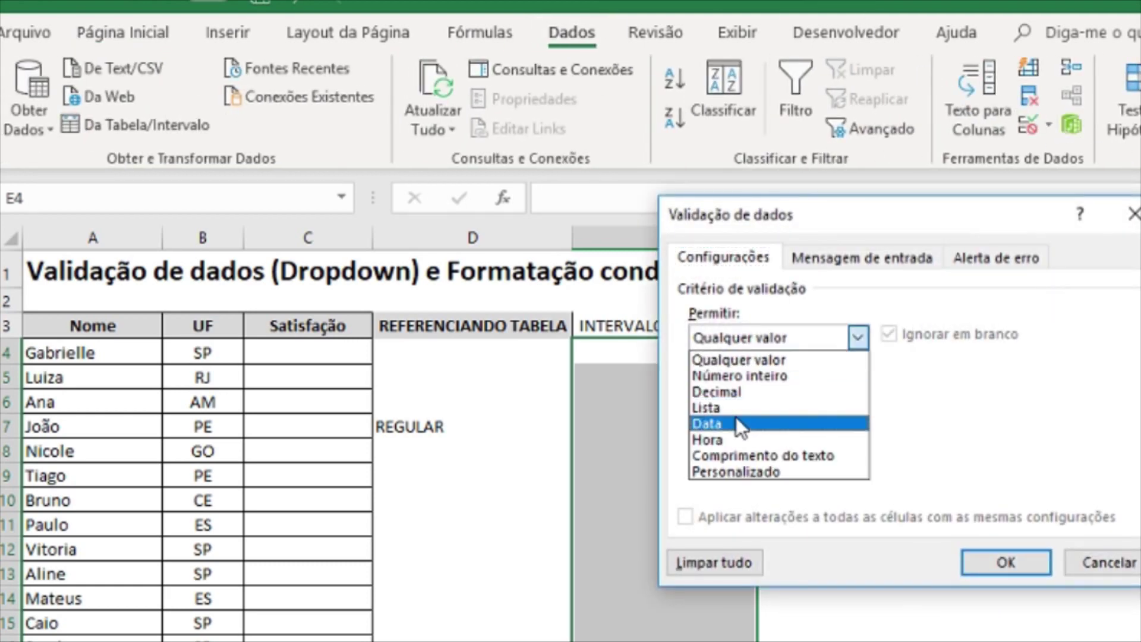
click(732, 409)
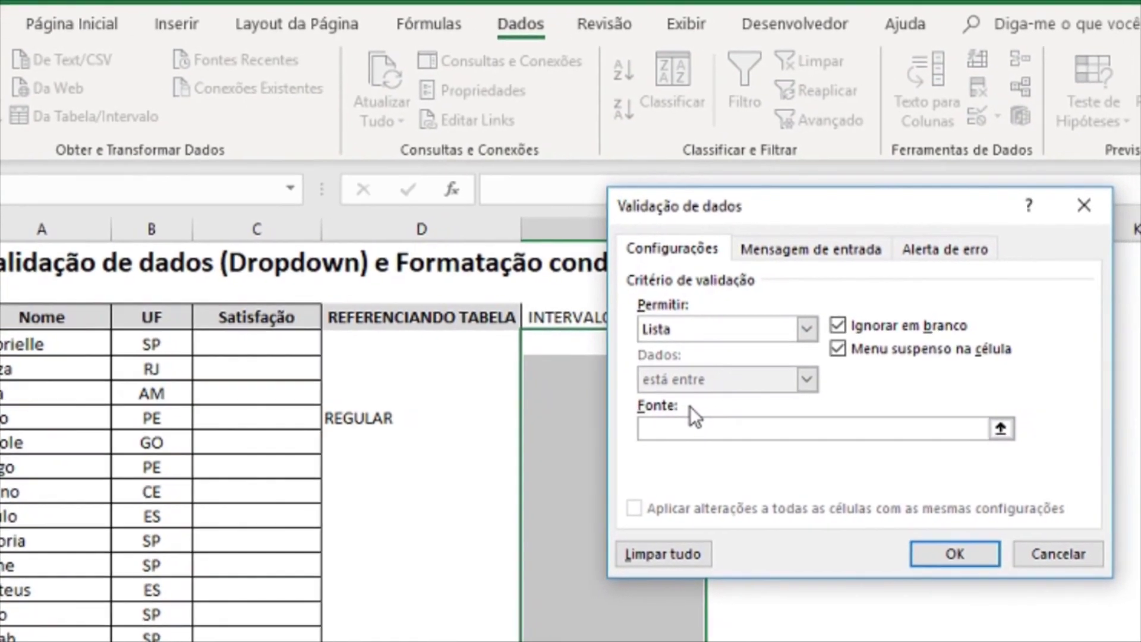
text(=CRITER)
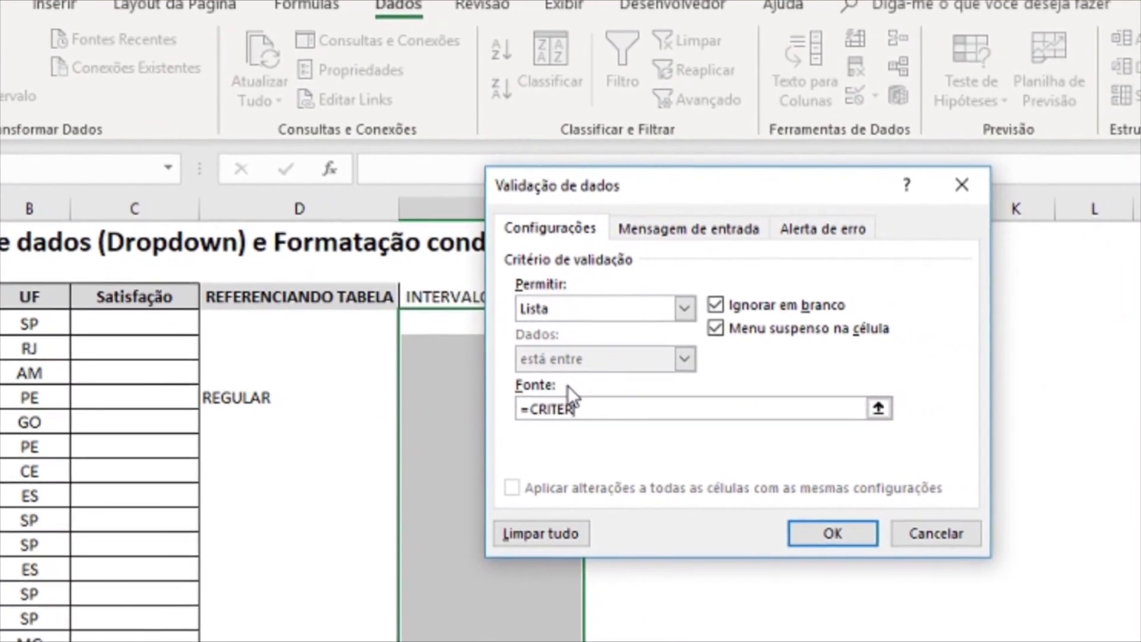
text(IO)
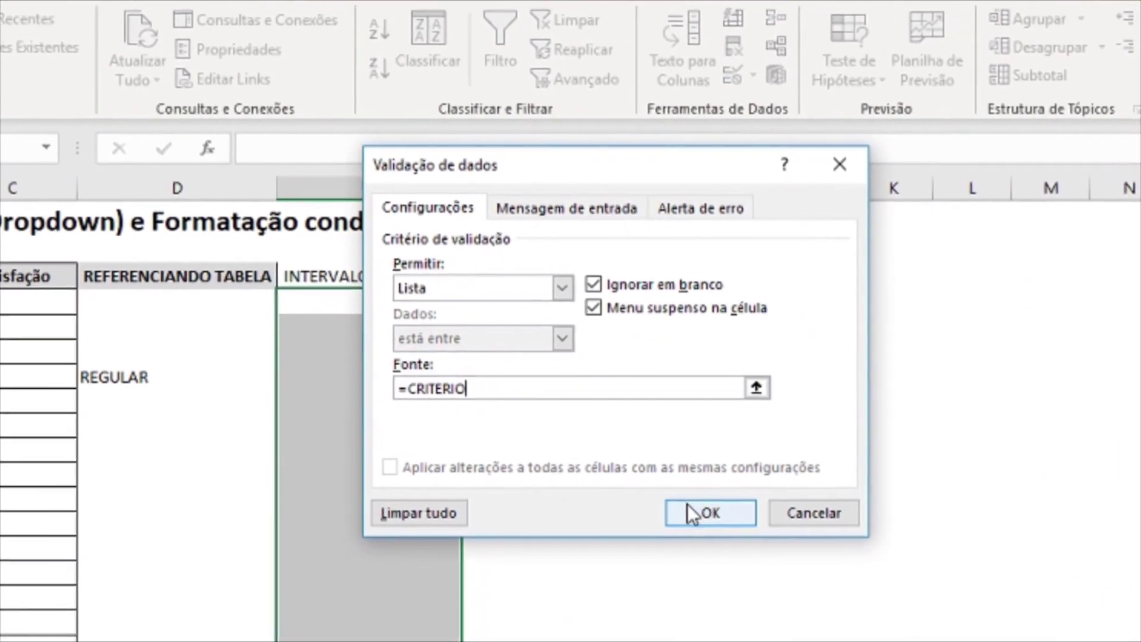
click(713, 517)
Pick BOM from the dropdowns in cells E5 and D4.
click(769, 321)
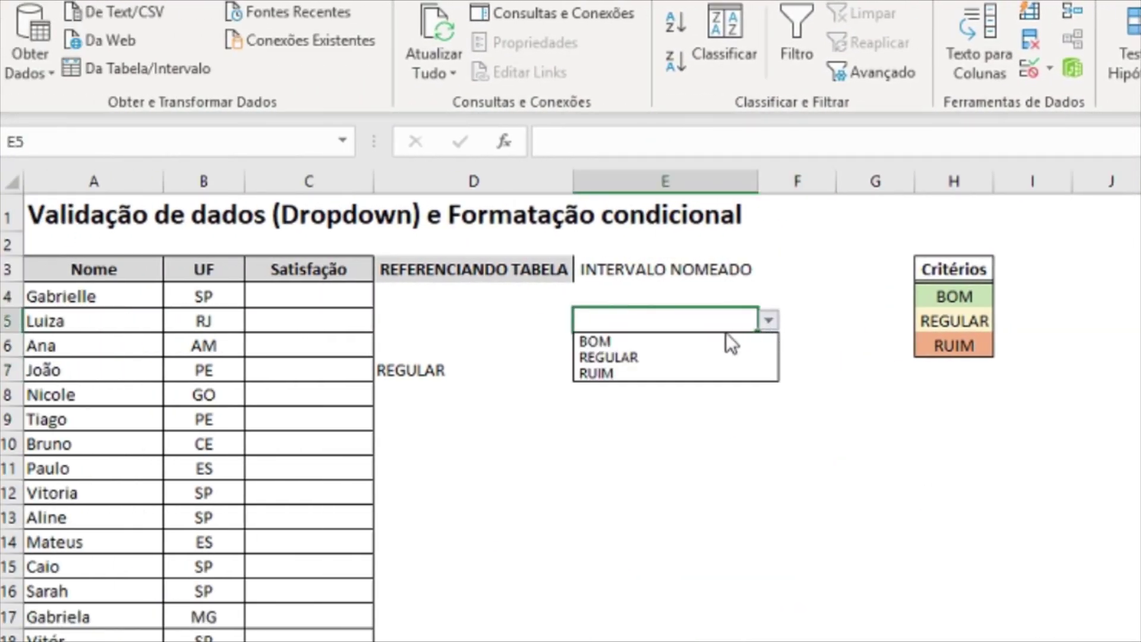
click(594, 339)
click(554, 279)
click(563, 296)
click(585, 296)
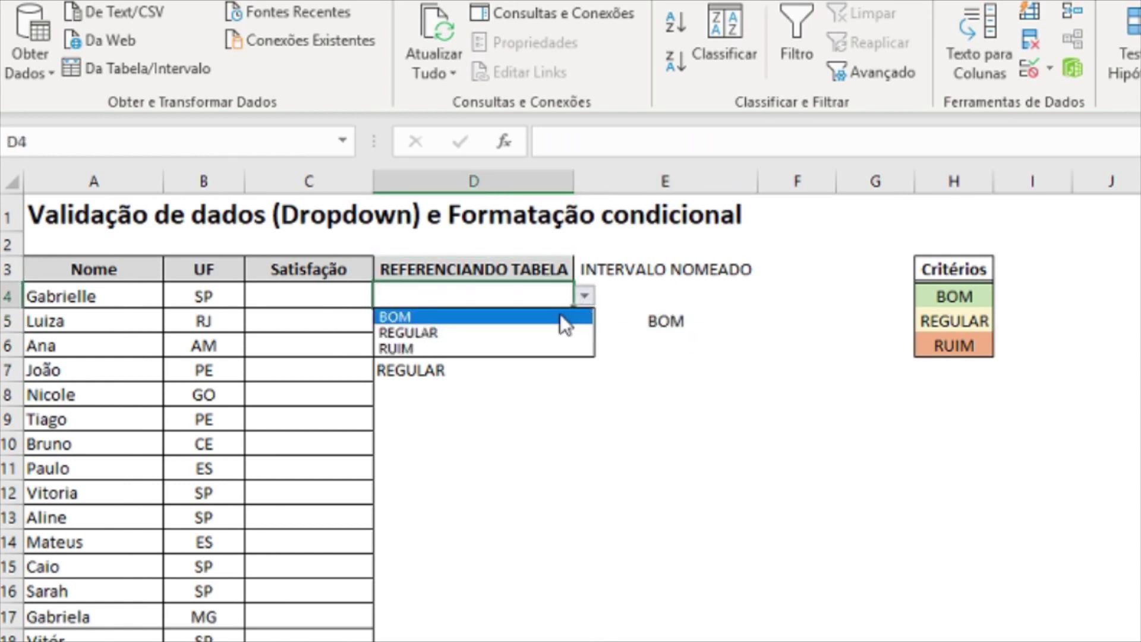
click(476, 316)
Pick BOM from the C4 Satisfação dropdown.
click(311, 293)
key(shift+Right)
key(shift+Down)
key(shift+Down)
click(321, 290)
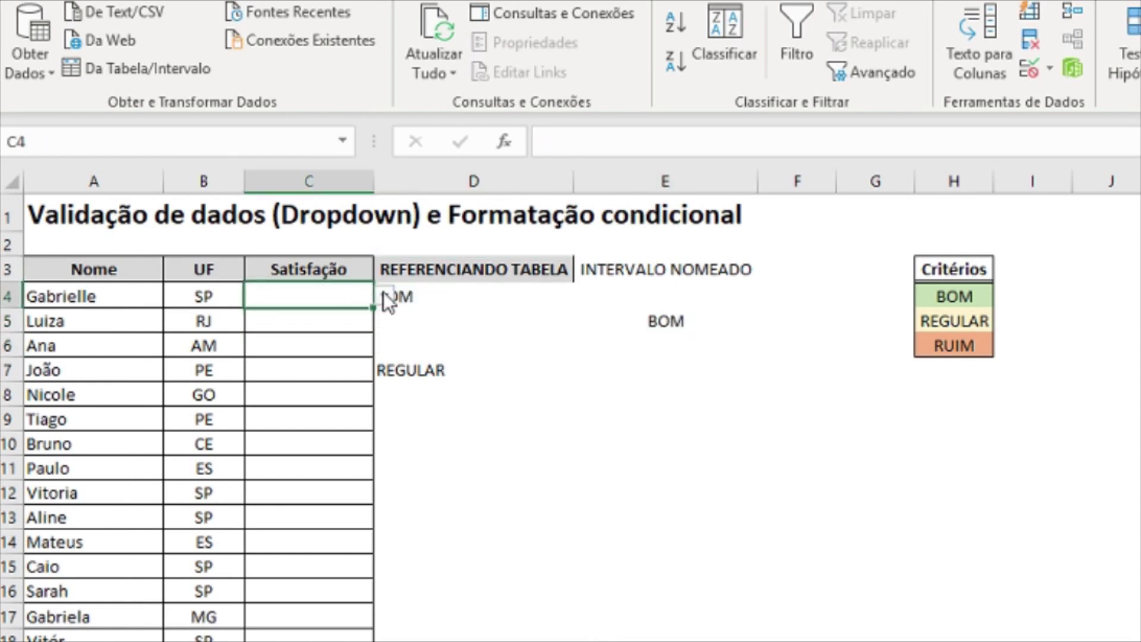
click(384, 296)
click(297, 311)
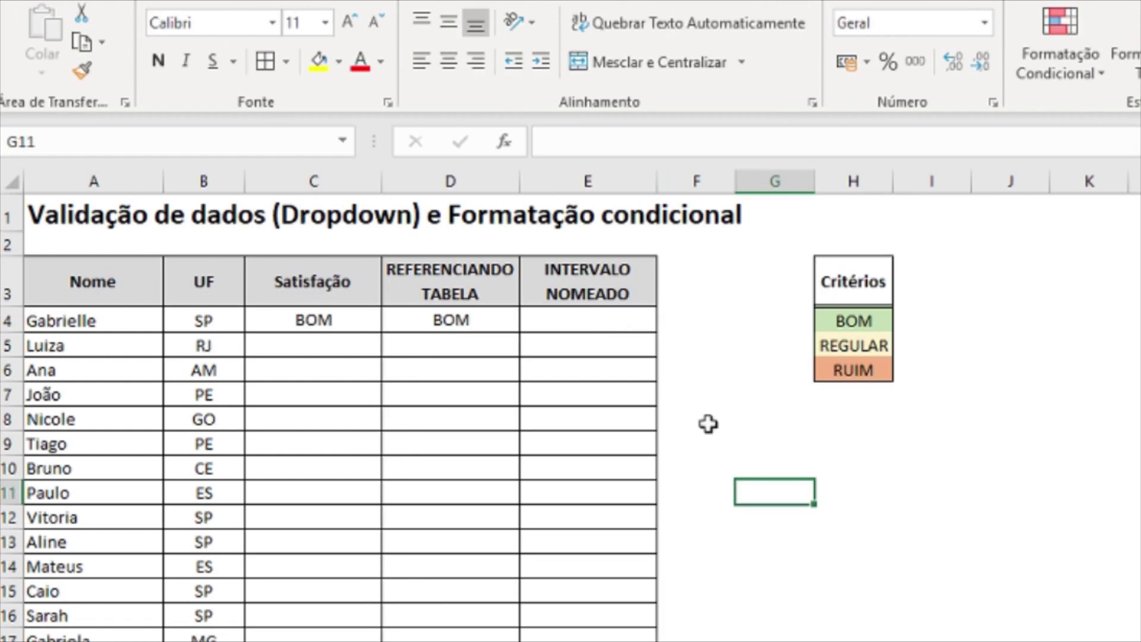
Check the dropdowns in C5, E7, D7 and E6 and the headers, ending on cell C6.
click(352, 350)
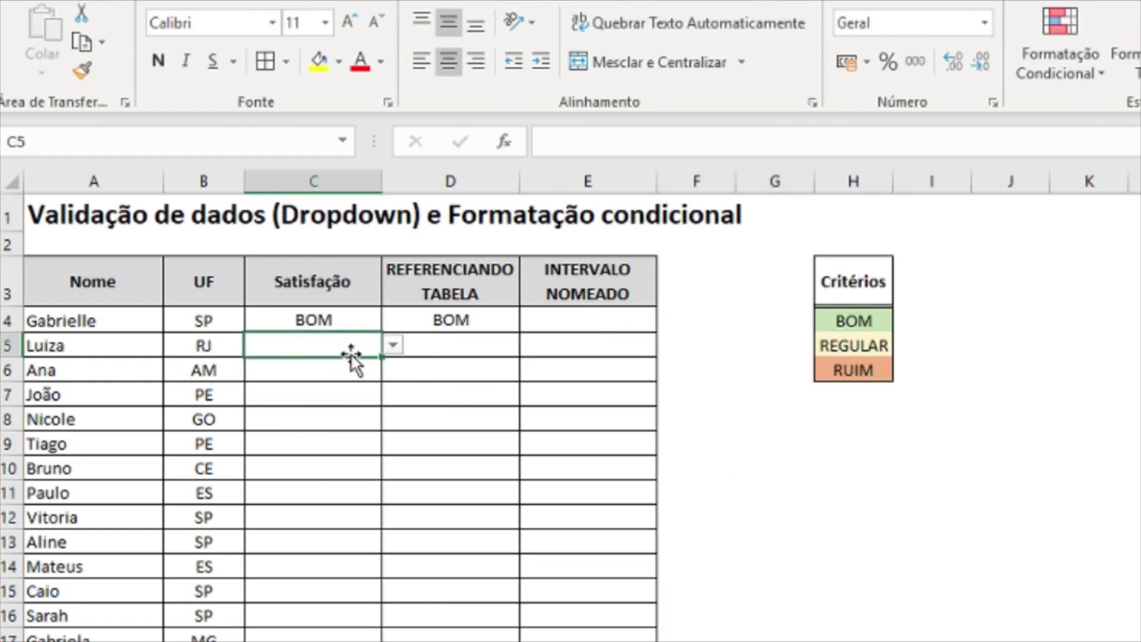
click(526, 389)
click(513, 392)
click(549, 360)
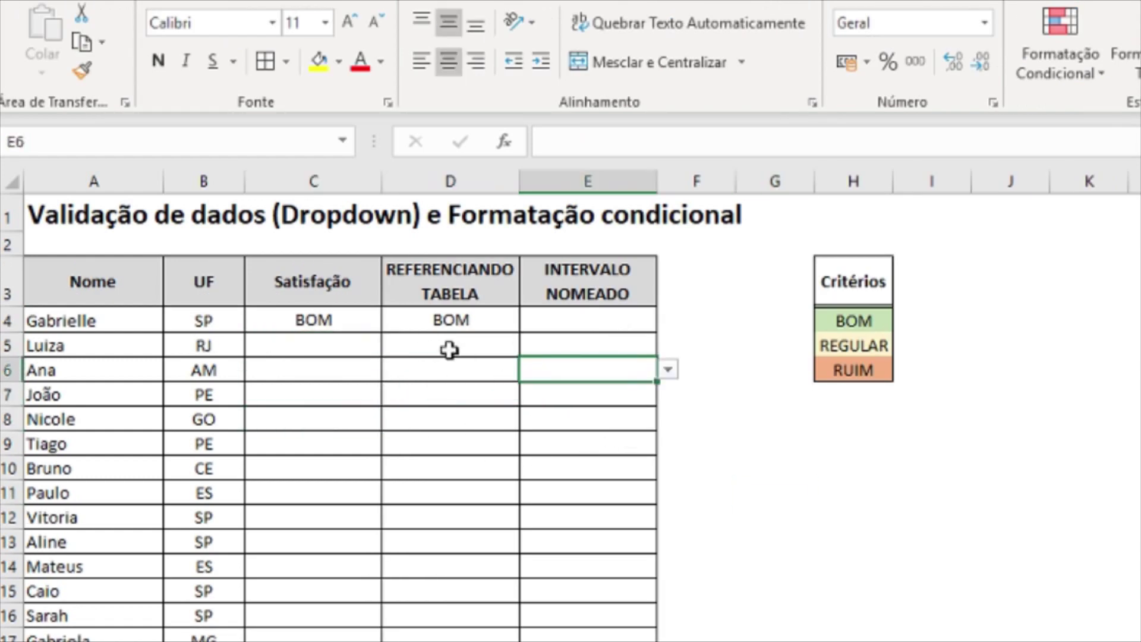
click(350, 288)
click(561, 297)
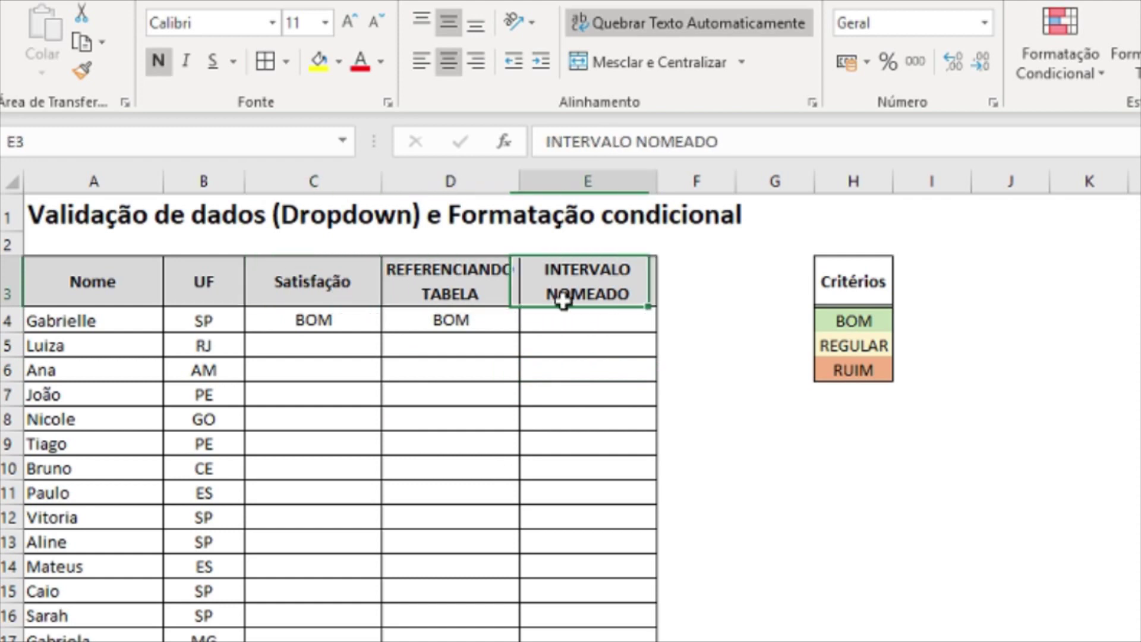
click(378, 369)
Confirm validation rejects 5 in C6, then enter BOM there.
key(Left)
key(Left)
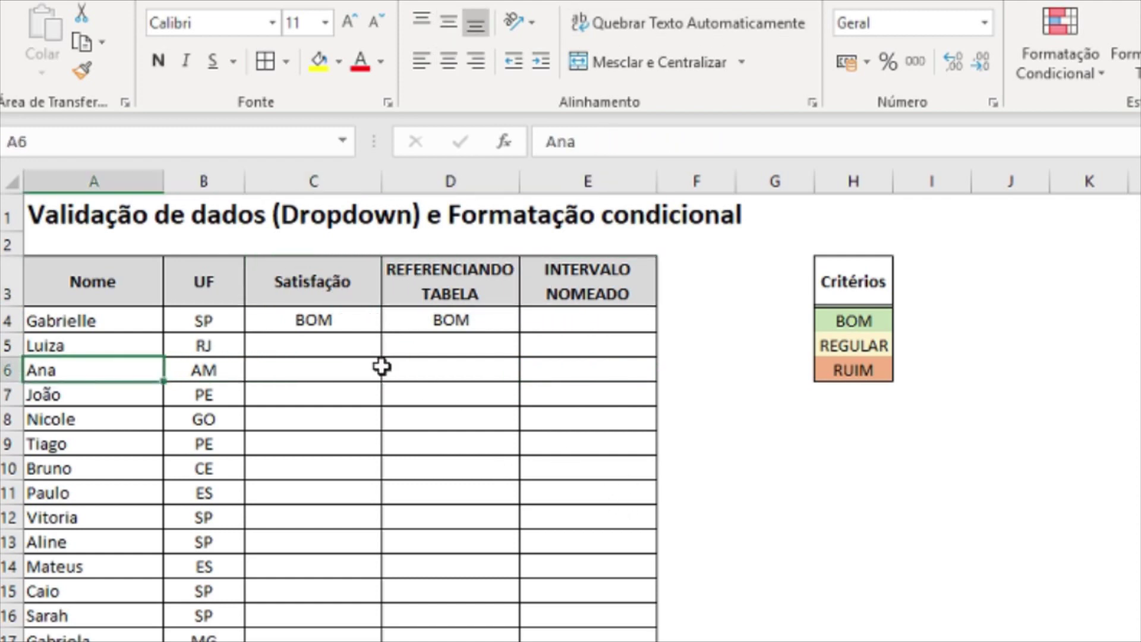
key(Right)
key(Right)
key(Return)
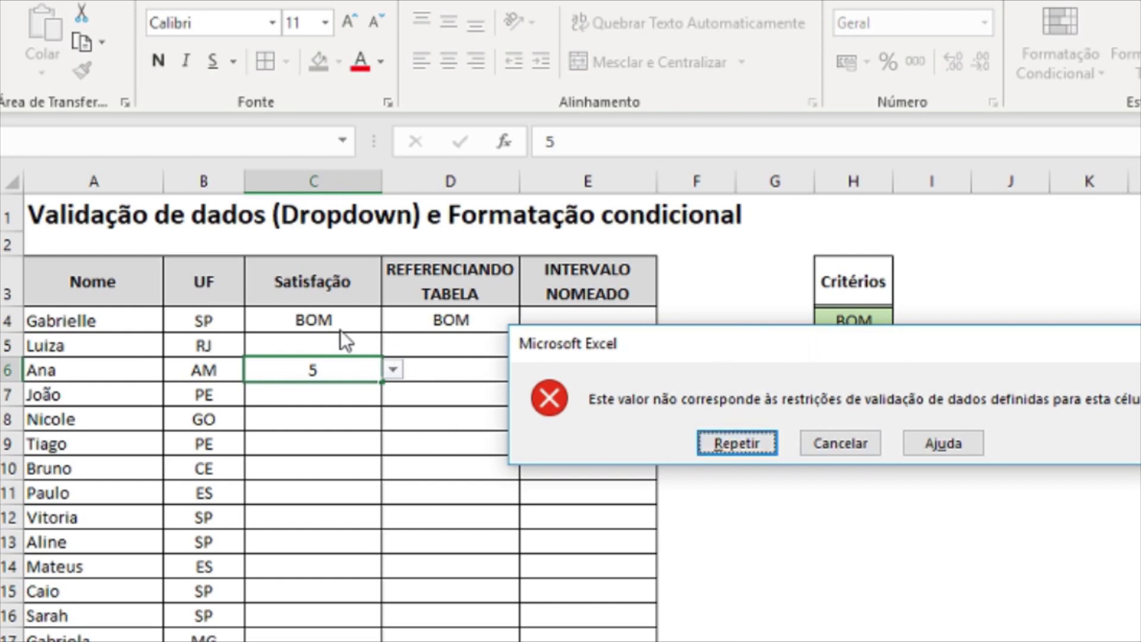
click(860, 447)
text(BOM)
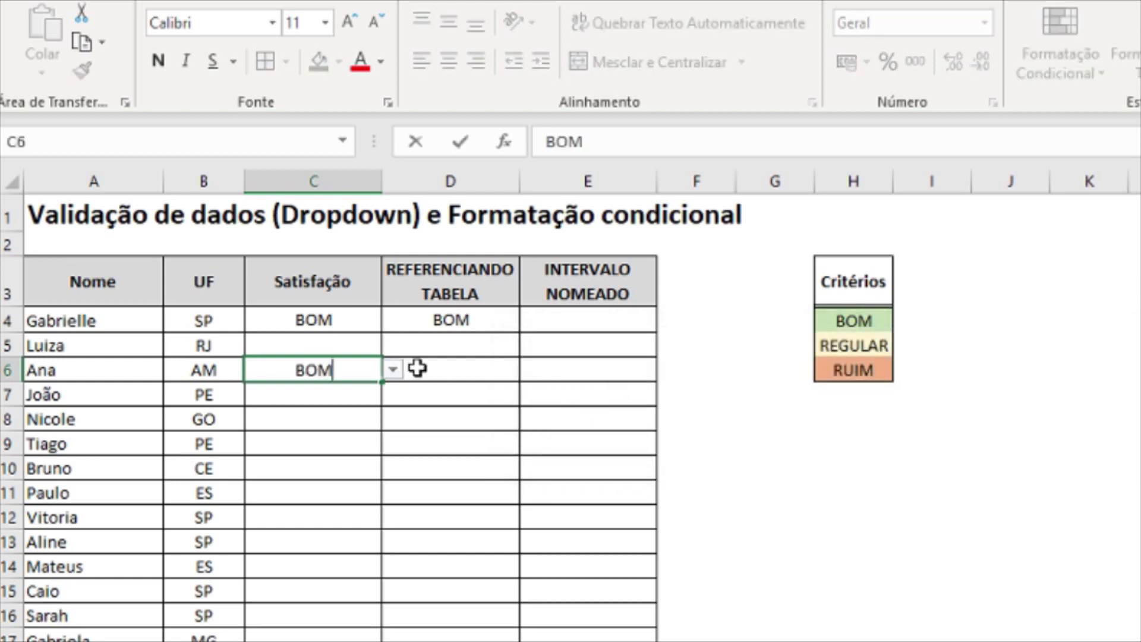
key(Return)
Enter REGULAR in C5 and confirm lowercase 'regular' is rejected.
key(Up)
key(Up)
text(REGULAR)
key(ctrl+Return)
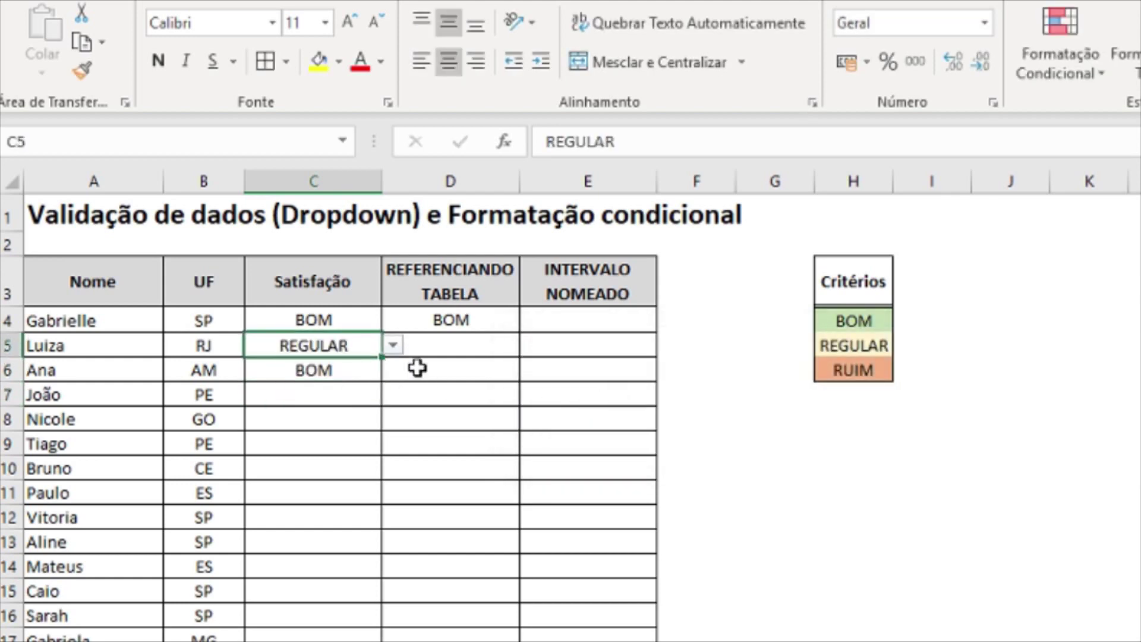
text(regular)
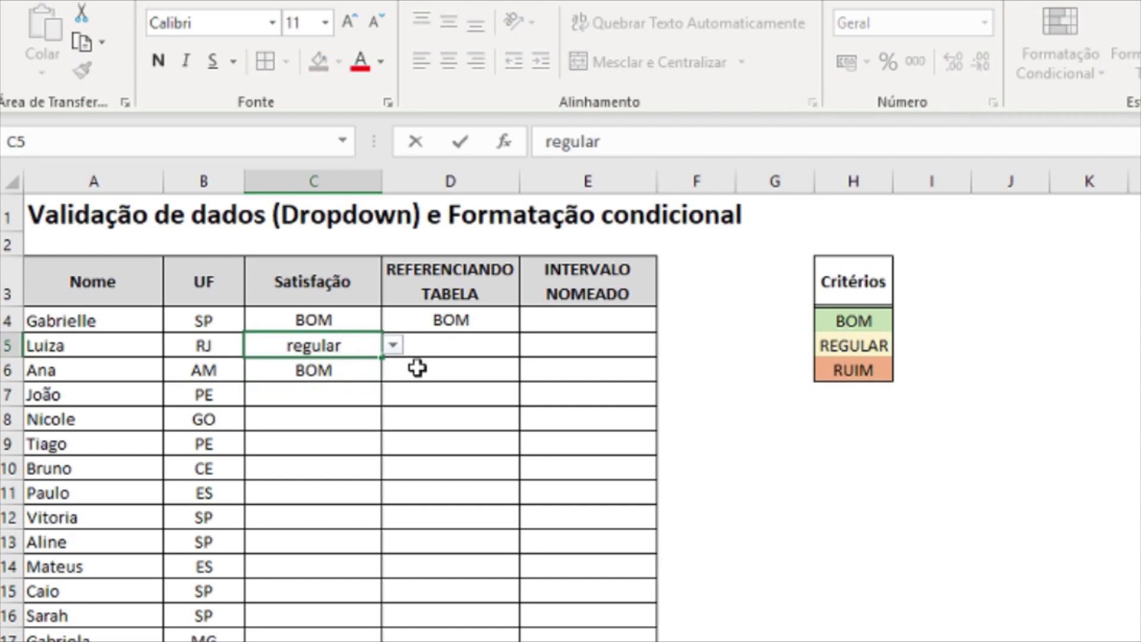
key(Return)
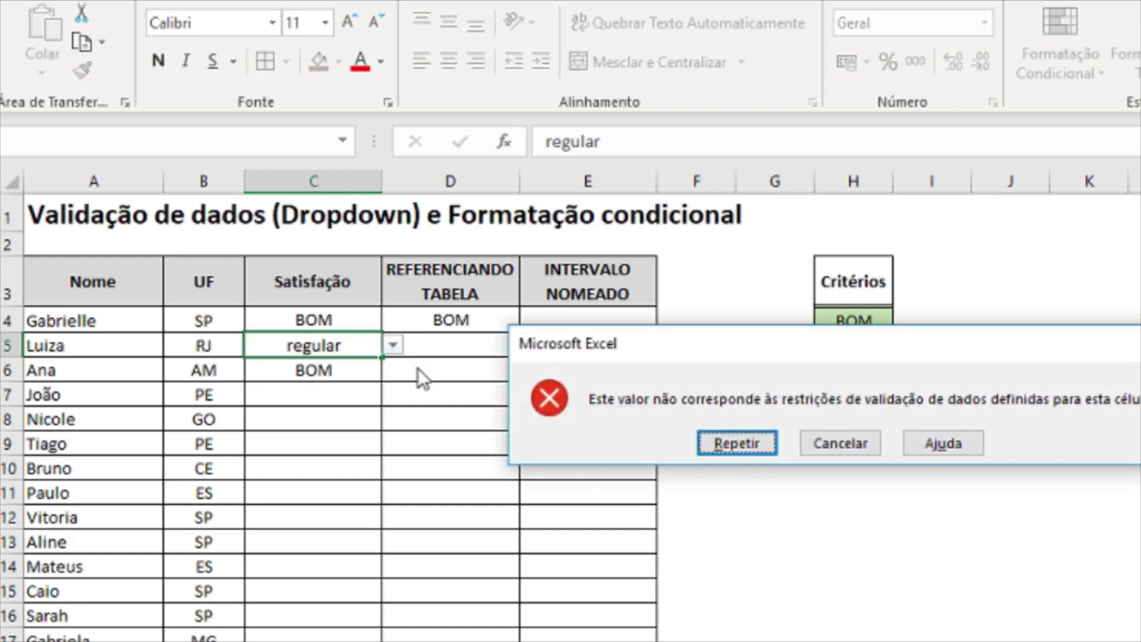
click(840, 445)
Confirm the partial entry 'Regu' is rejected in D5, then enter RUIM there.
click(479, 349)
text(Regu)
key(Return)
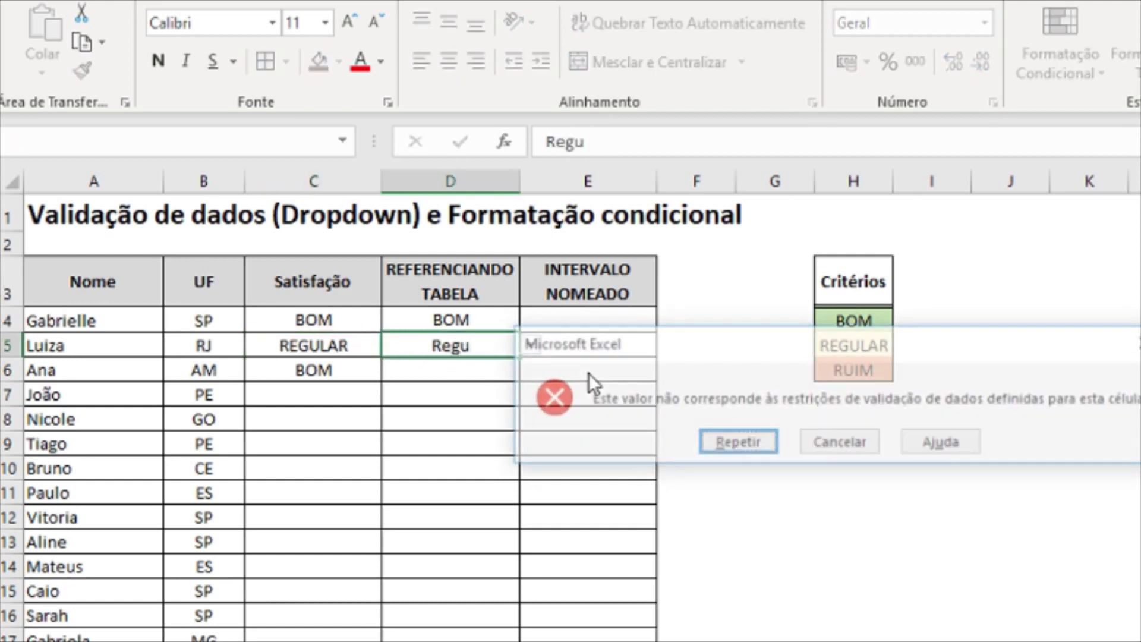
key(Escape)
text(RUI)
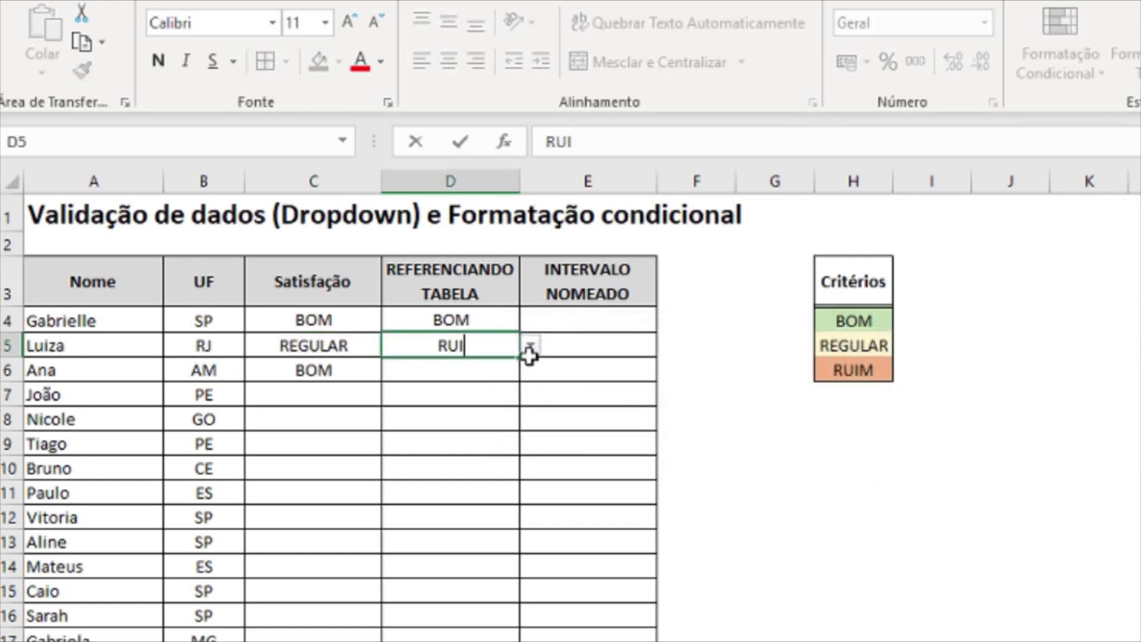
text(M)
key(Return)
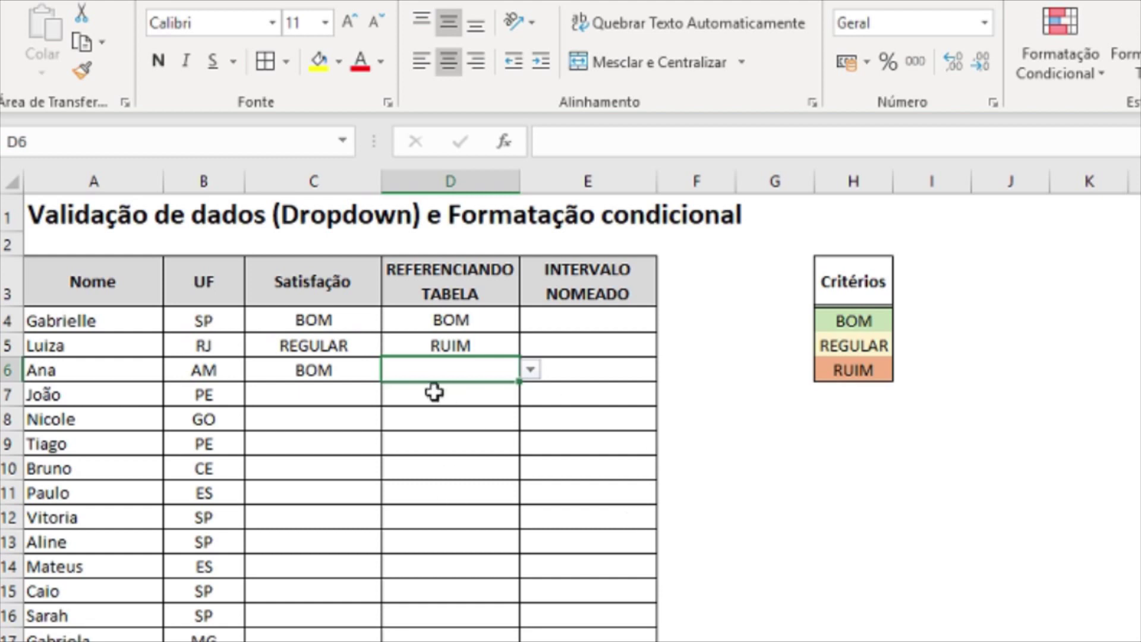
Fill the remaining rating cells in columns C–E and give headers C3:E3 a light green fill.
drag(331, 320, 591, 604)
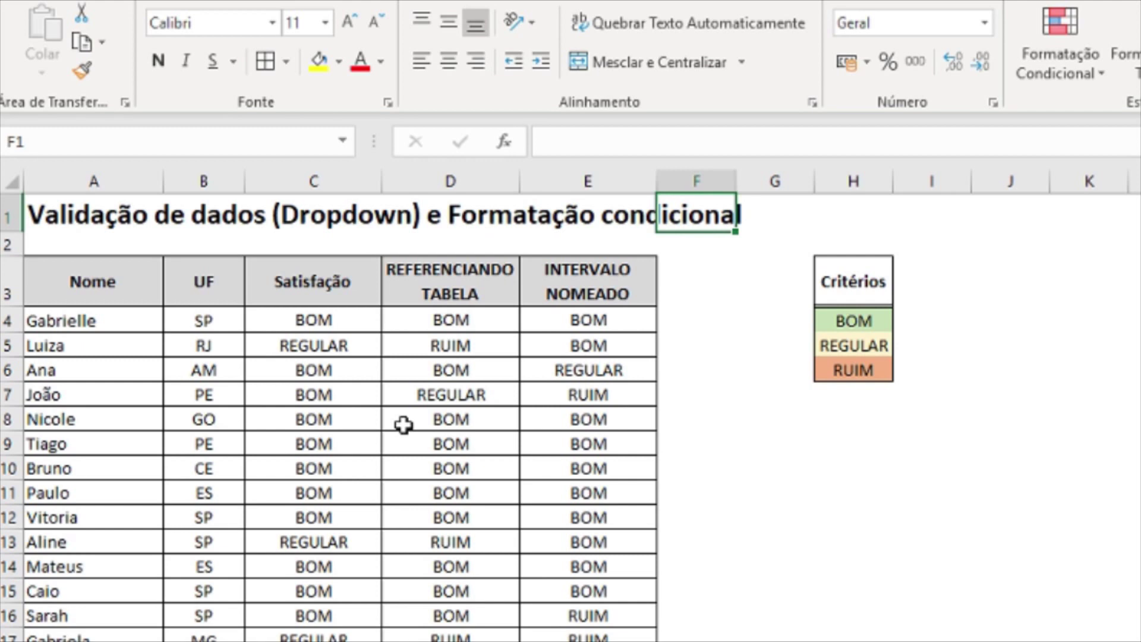
click(1139, 419)
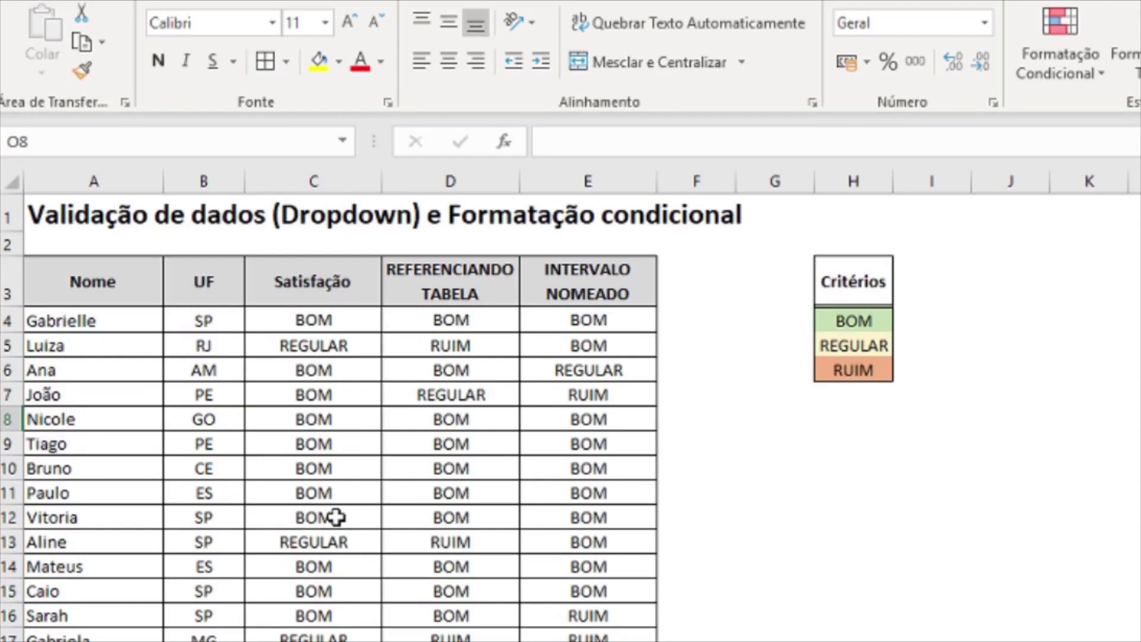
drag(288, 285, 555, 282)
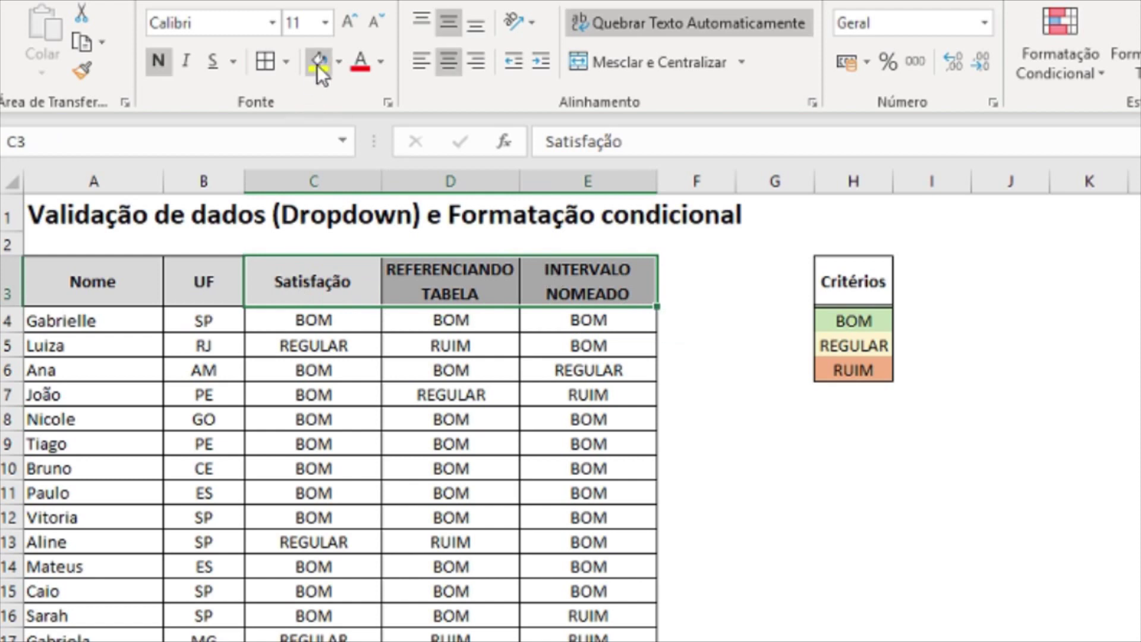
click(337, 62)
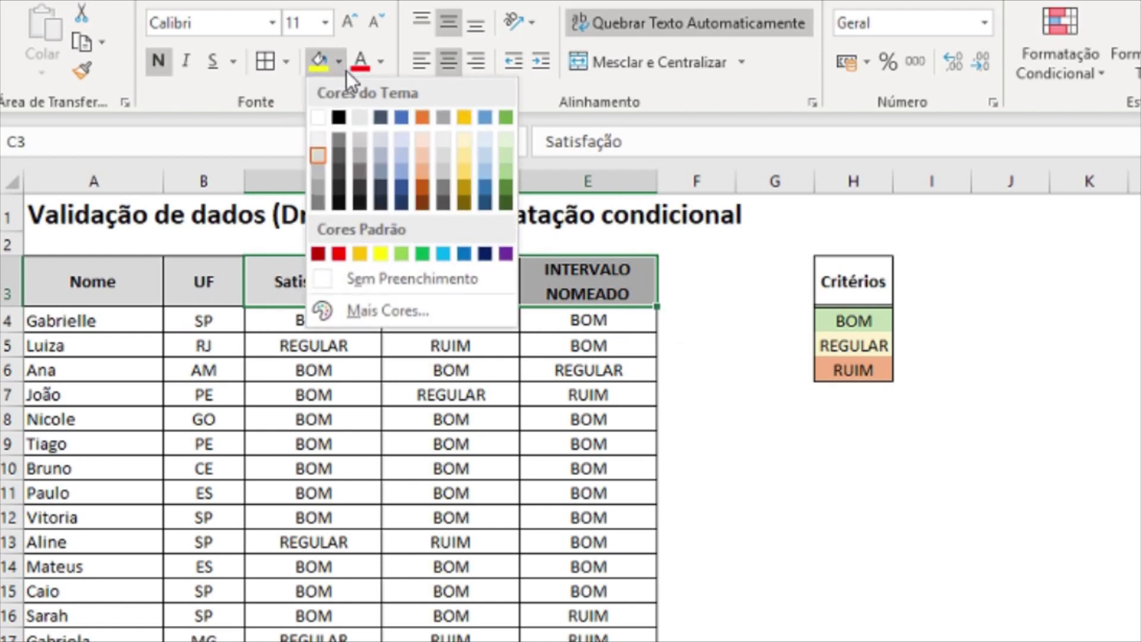
click(503, 155)
click(791, 403)
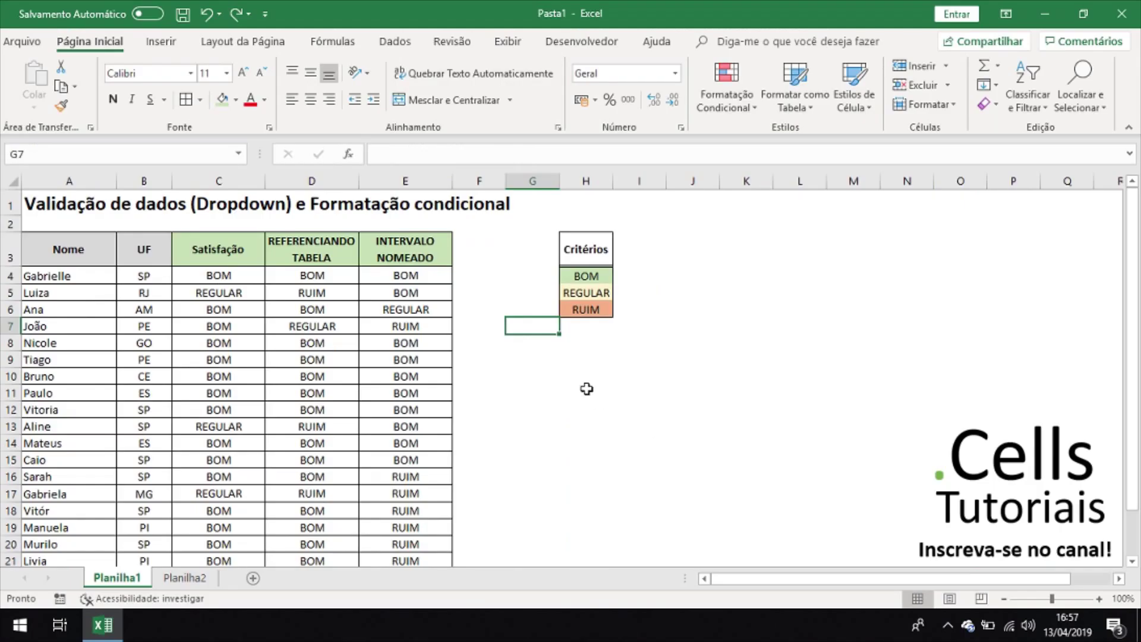
Select the rating cells C4:D11 and start an Equal To 'BOM' rule with a custom format.
mouse_move(250, 275)
mouse_down()
mouse_move(356, 408)
mouse_move(416, 553)
mouse_up()
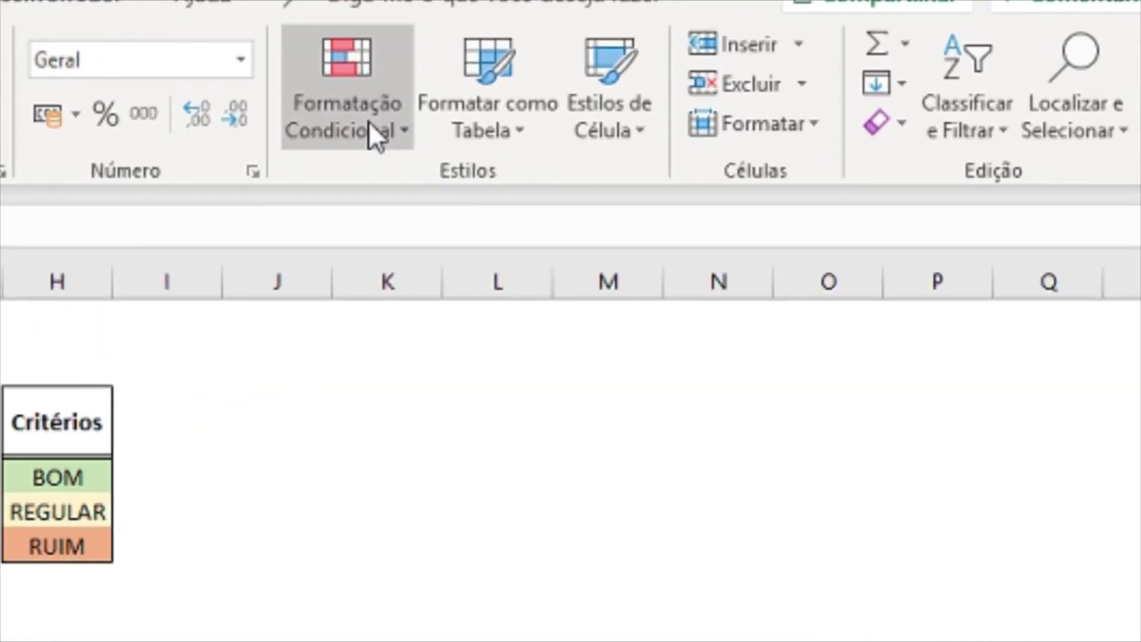
click(737, 102)
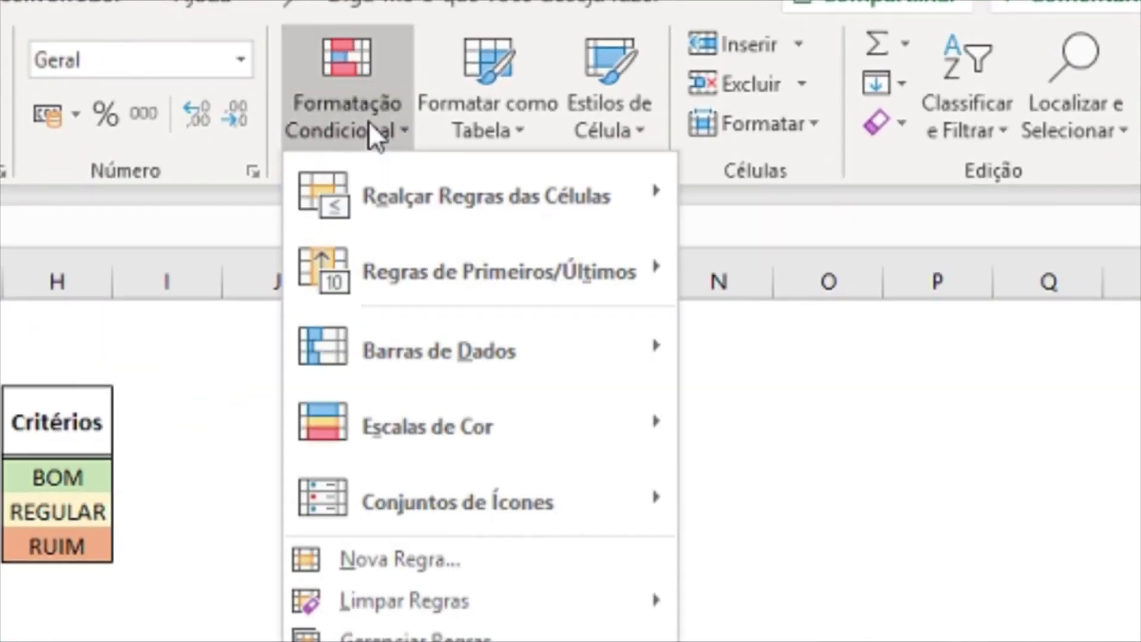
mouse_move(486, 196)
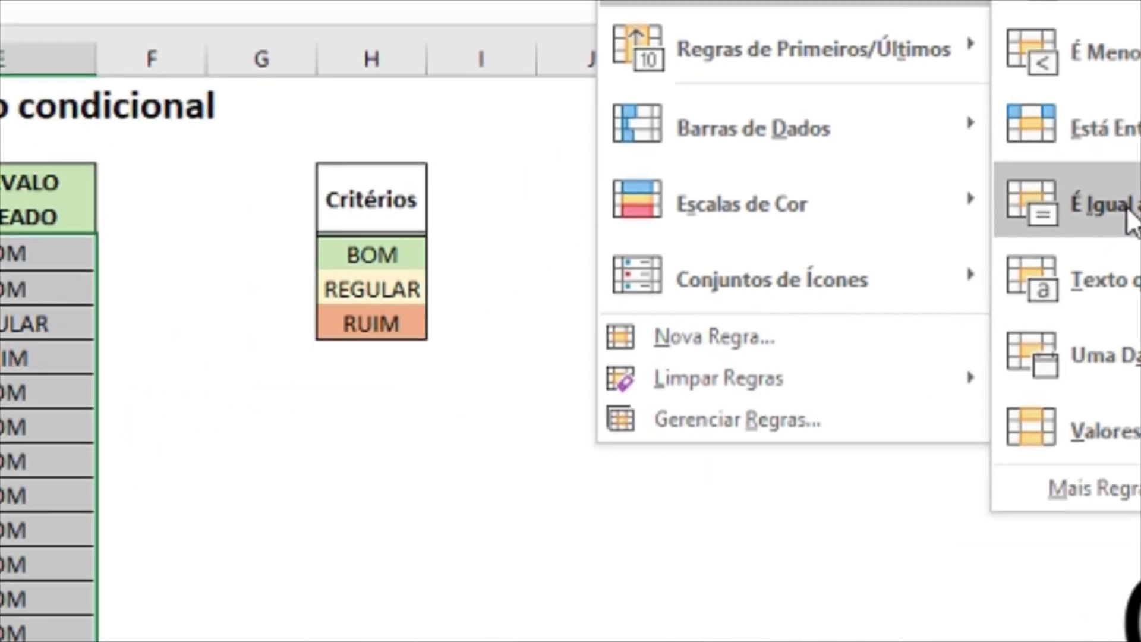
click(812, 429)
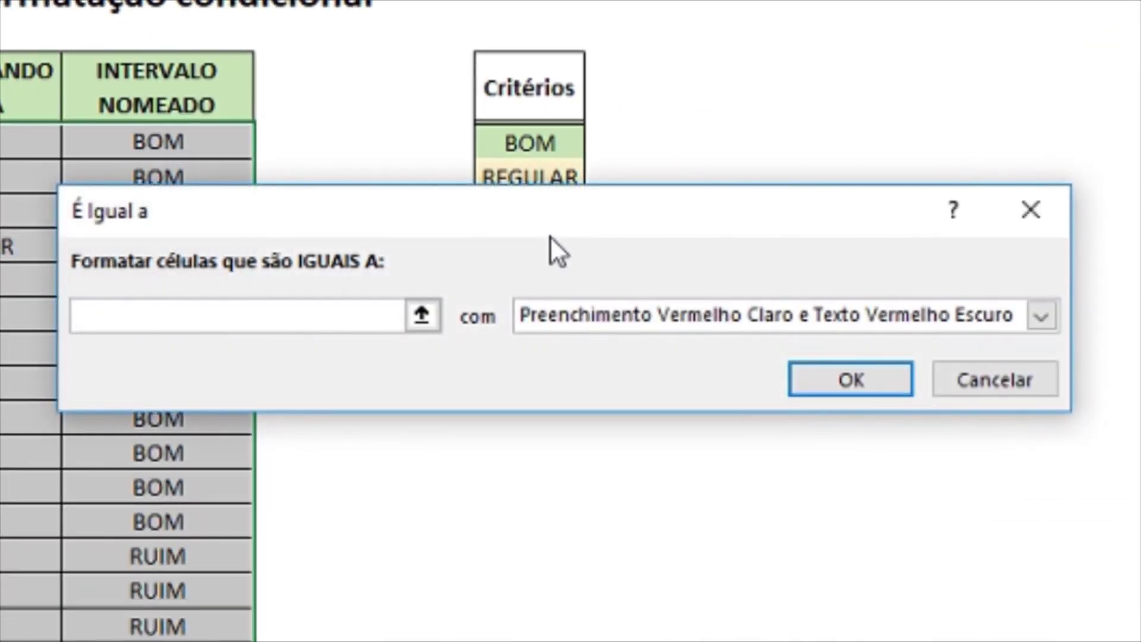
text(BOM)
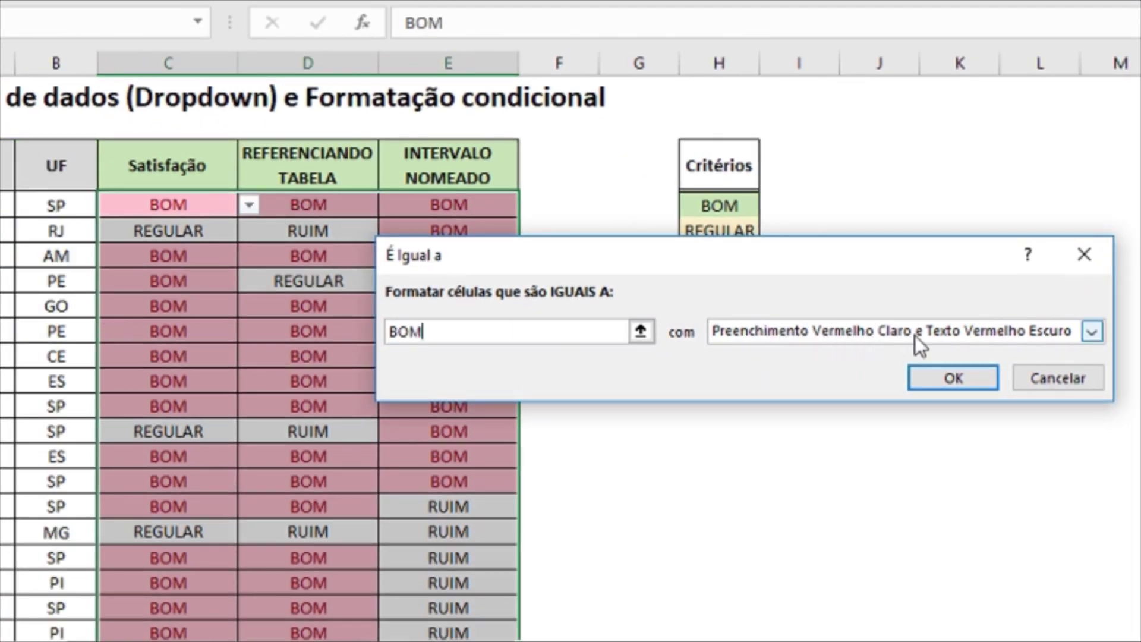
click(1000, 337)
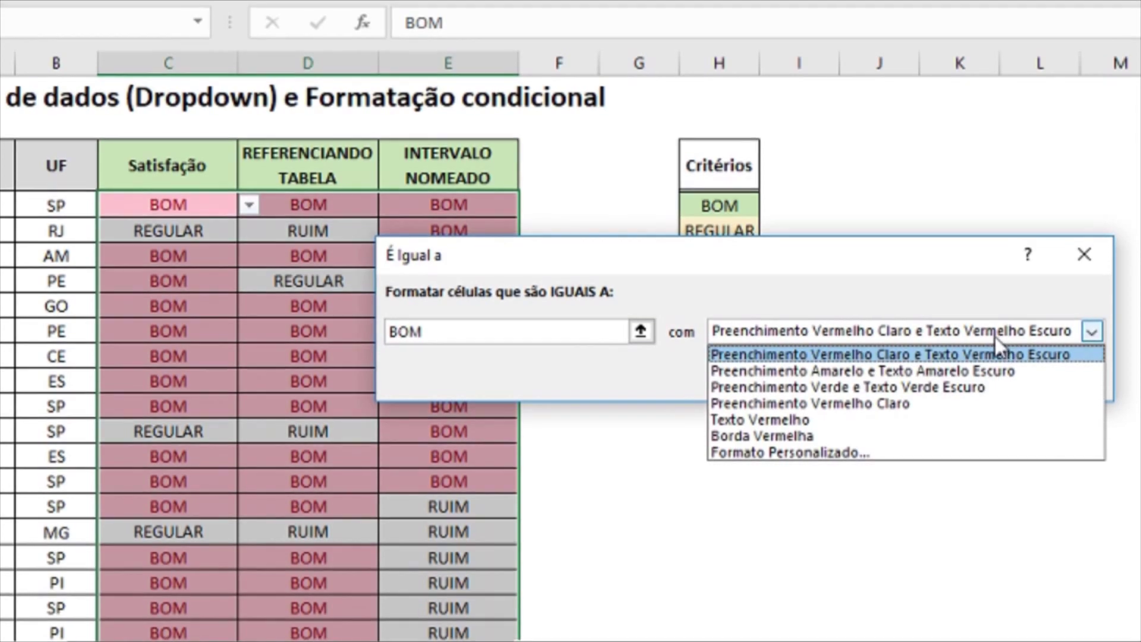
click(758, 453)
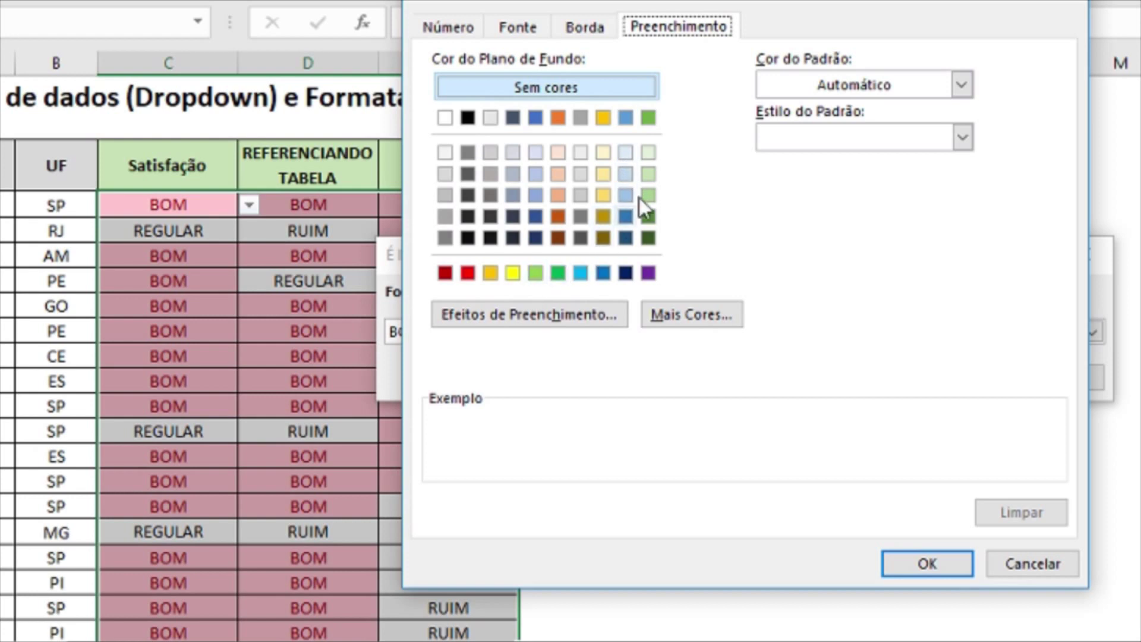
Give the BOM rule a light green fill and apply it to the rating cells.
click(654, 199)
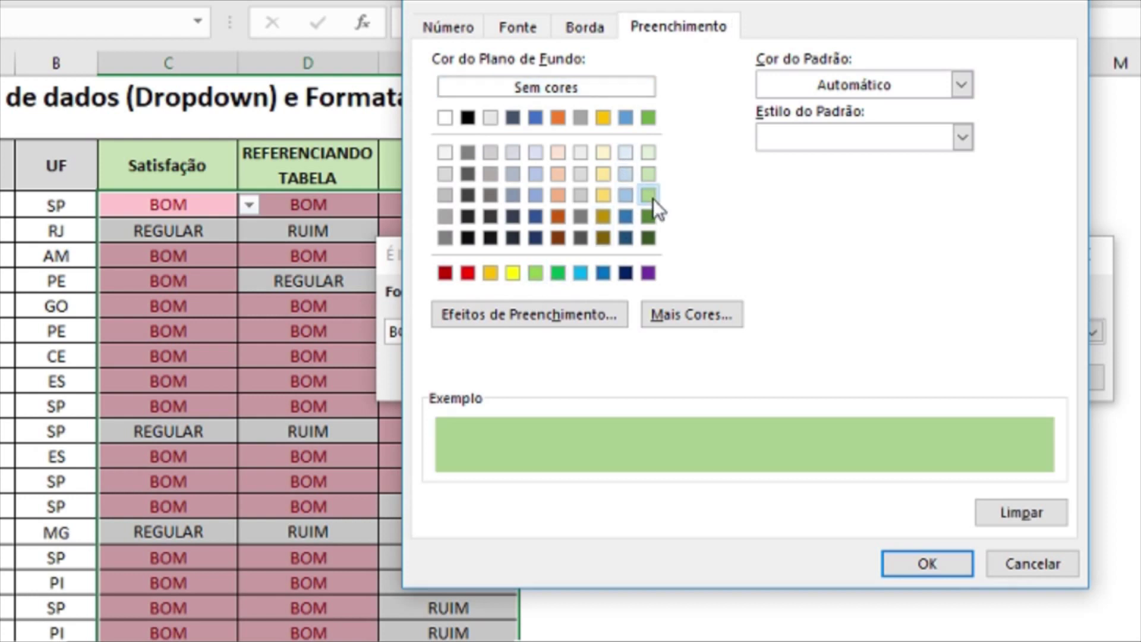
click(538, 31)
click(912, 236)
click(836, 267)
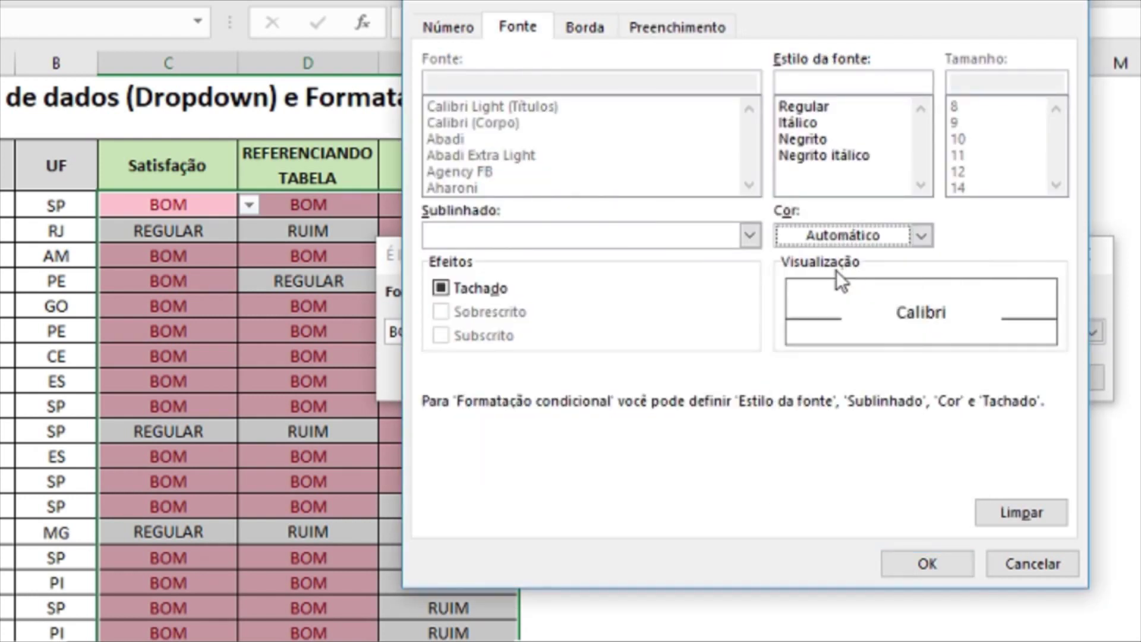
click(936, 555)
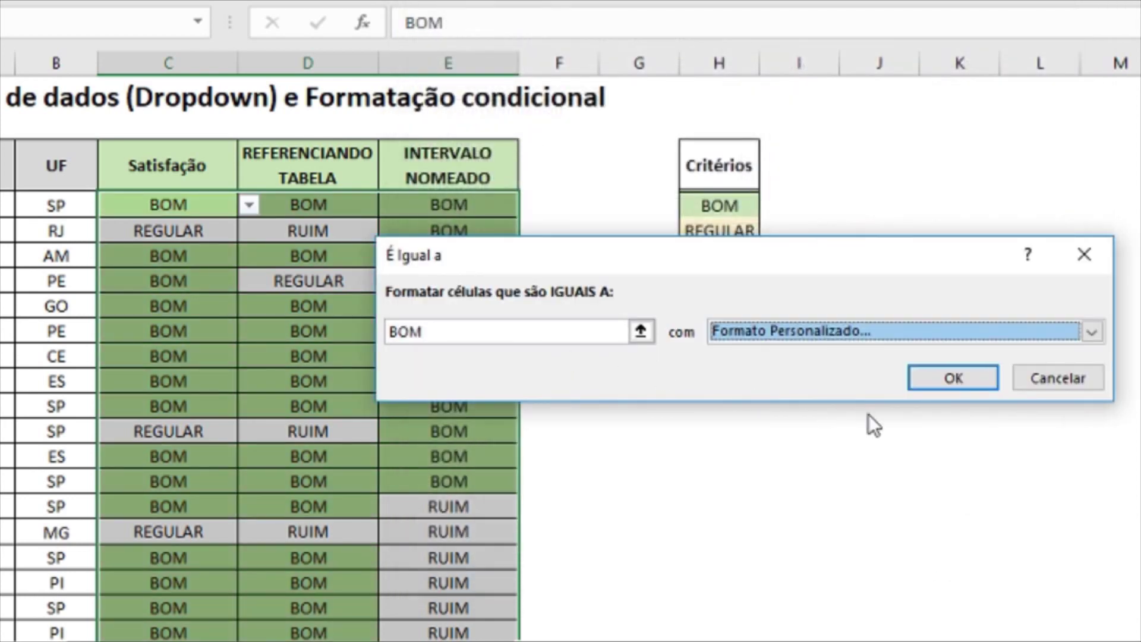
click(954, 379)
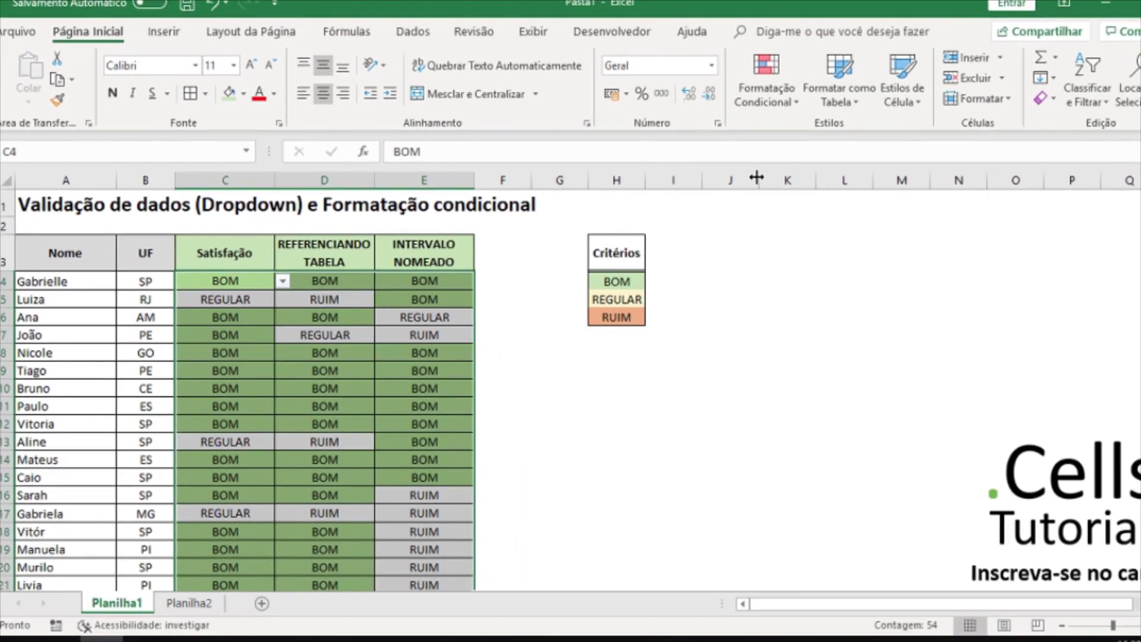
click(726, 86)
mouse_move(794, 140)
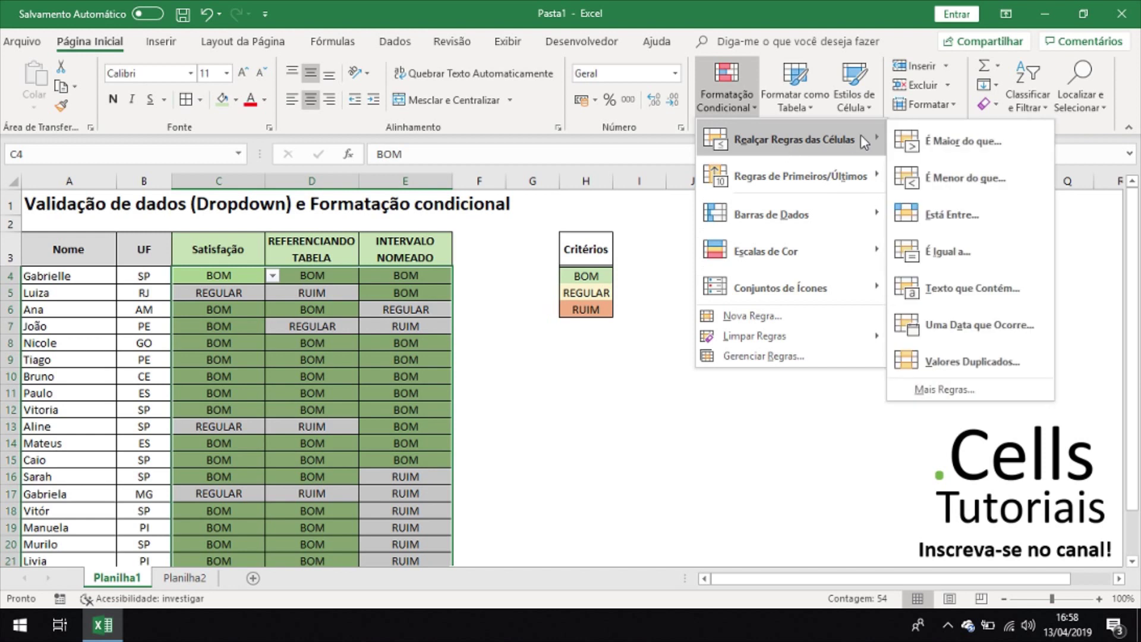
Create an Equal To 'REGULAR' highlight rule with a gold custom fill.
click(948, 252)
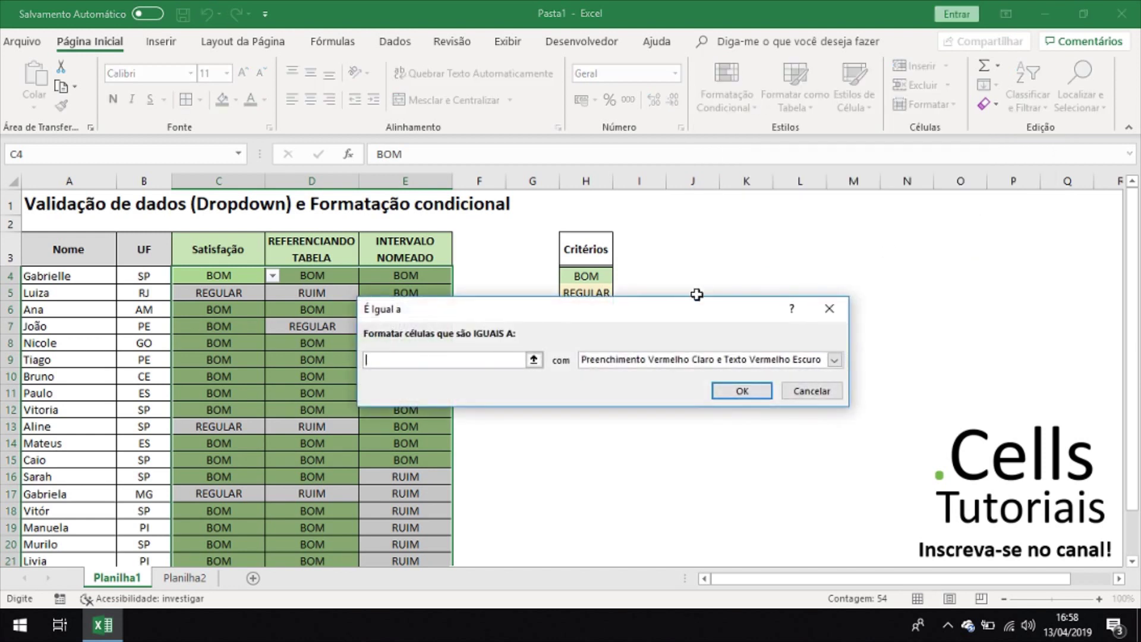
text(REGULAR)
click(835, 359)
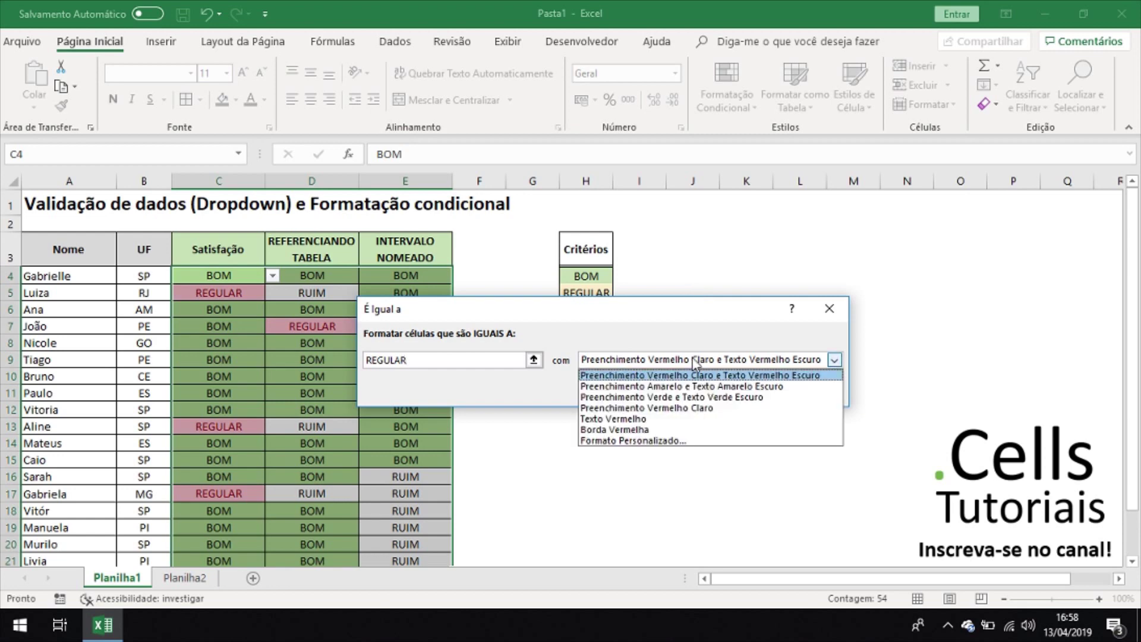
click(655, 443)
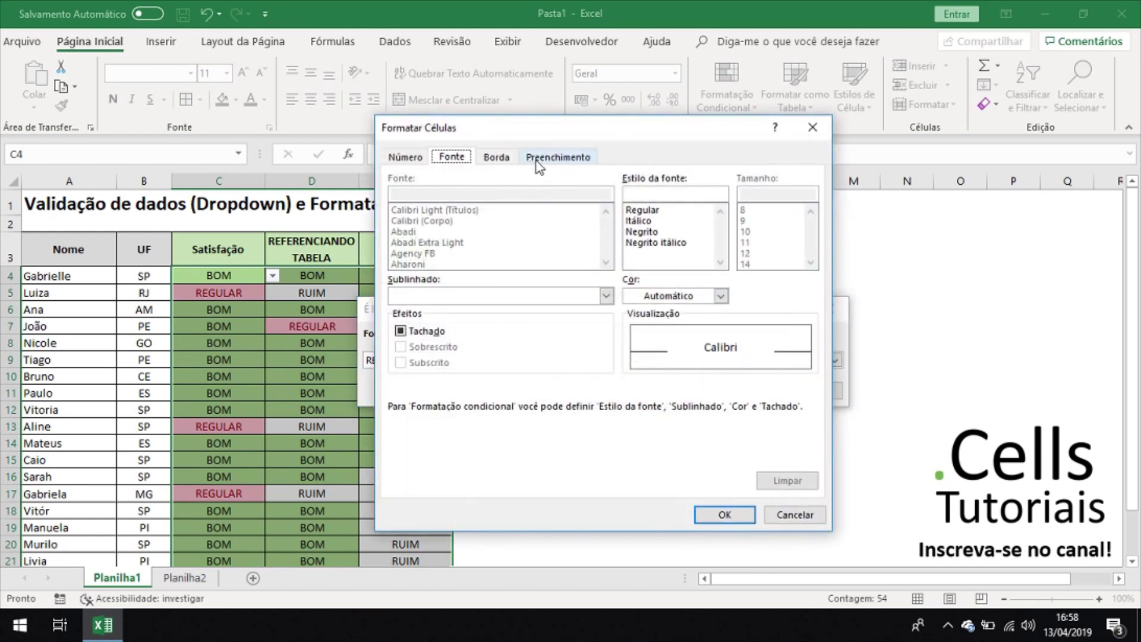
click(565, 157)
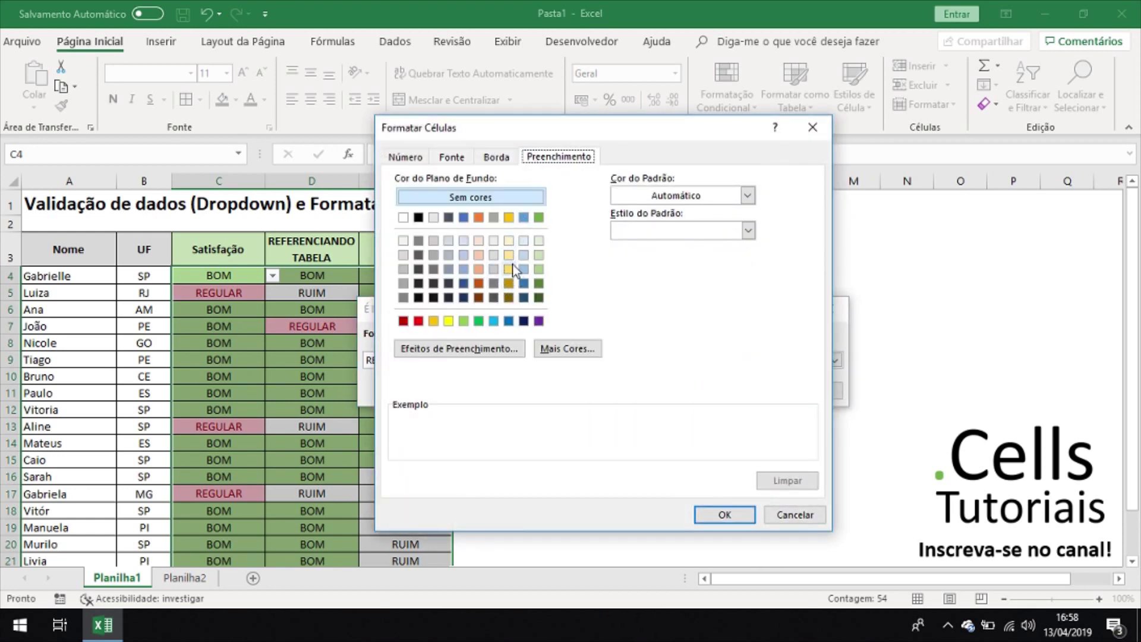
click(433, 321)
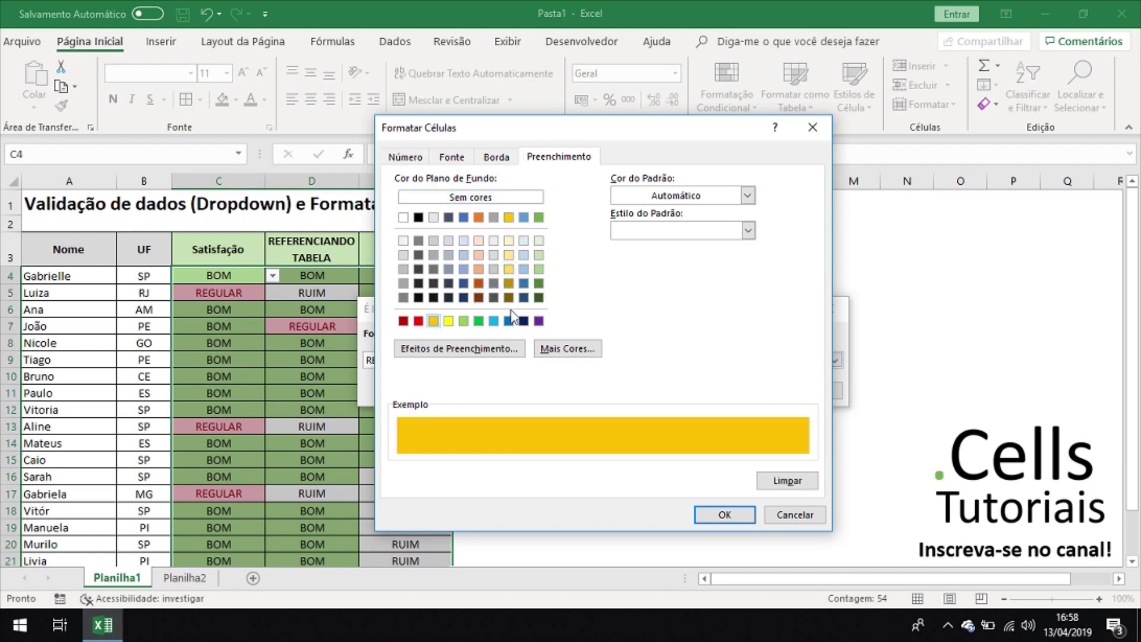
Apply the gold REGULAR rule, then reselect the rating cells C4:E21.
click(447, 156)
click(725, 515)
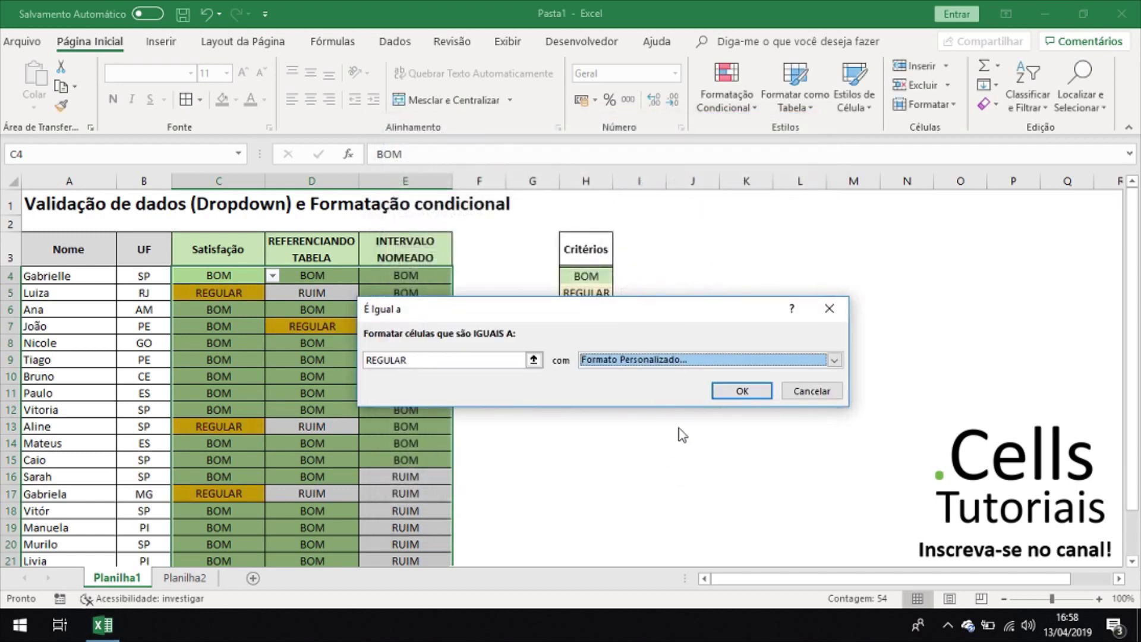
click(738, 389)
click(660, 329)
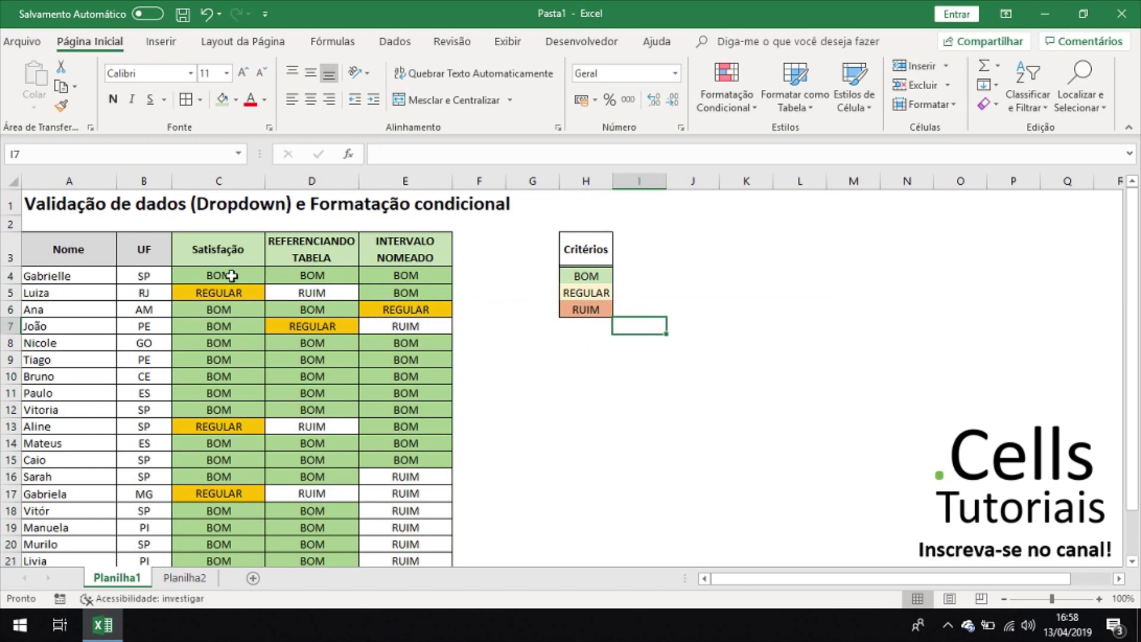
drag(230, 275, 433, 559)
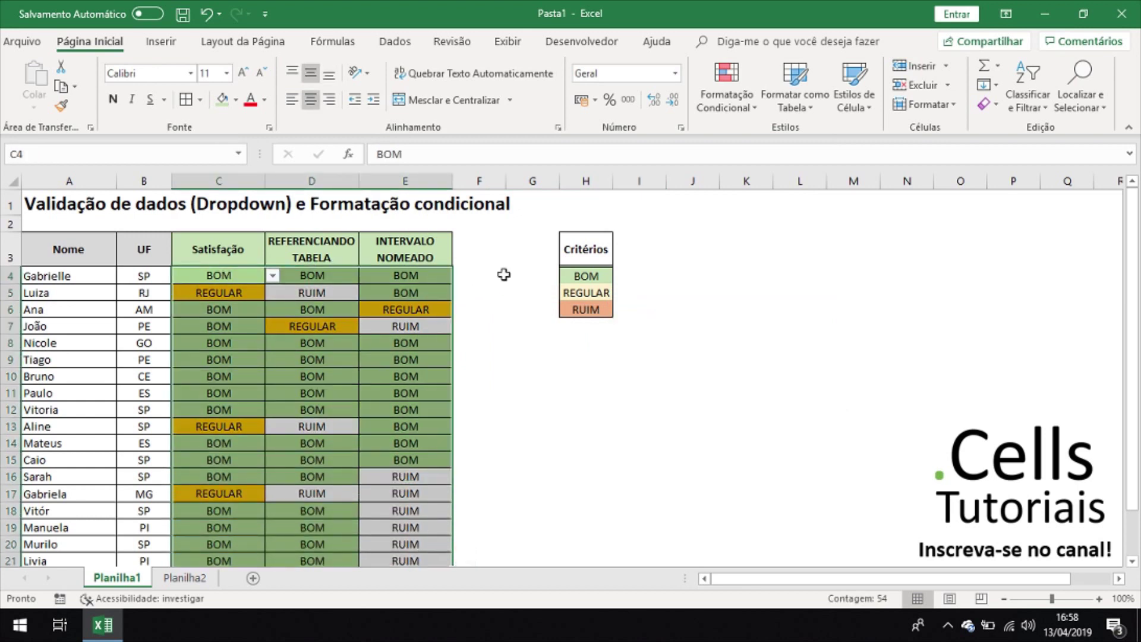
Add a Text That Contains 'RUIM' rule with a red custom fill to the rating cells.
click(737, 101)
mouse_move(794, 139)
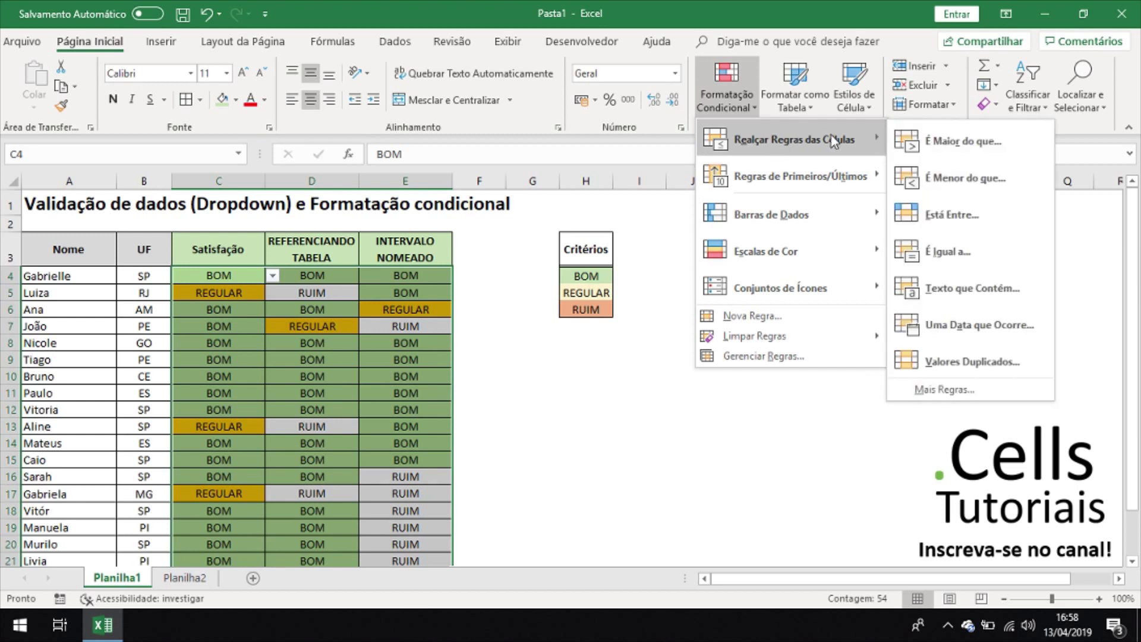
click(982, 297)
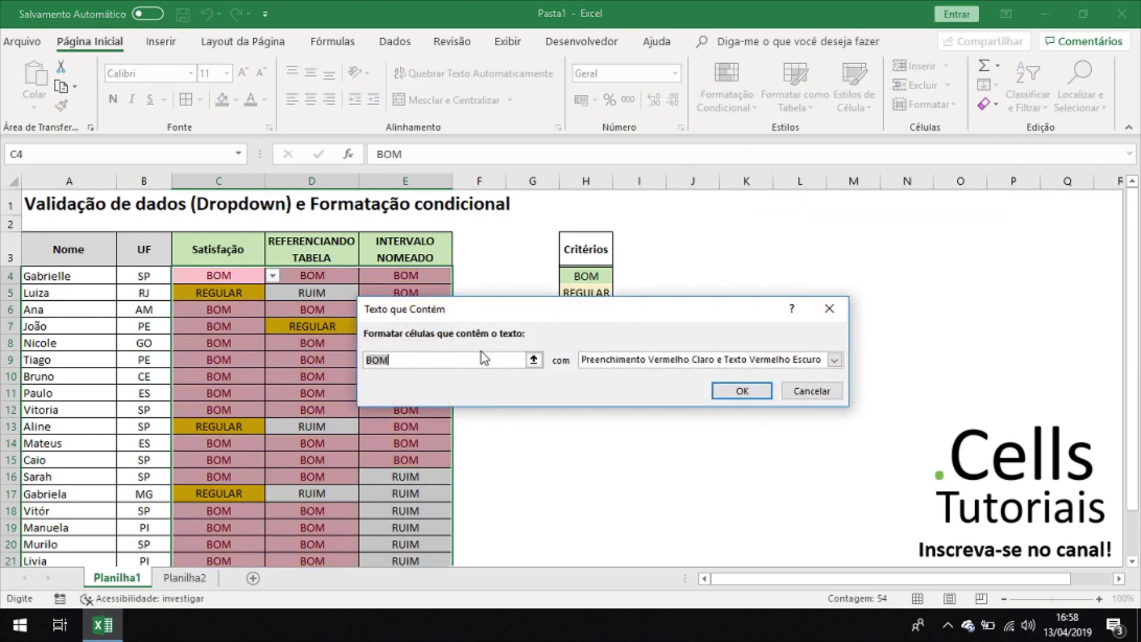
text(RUIM)
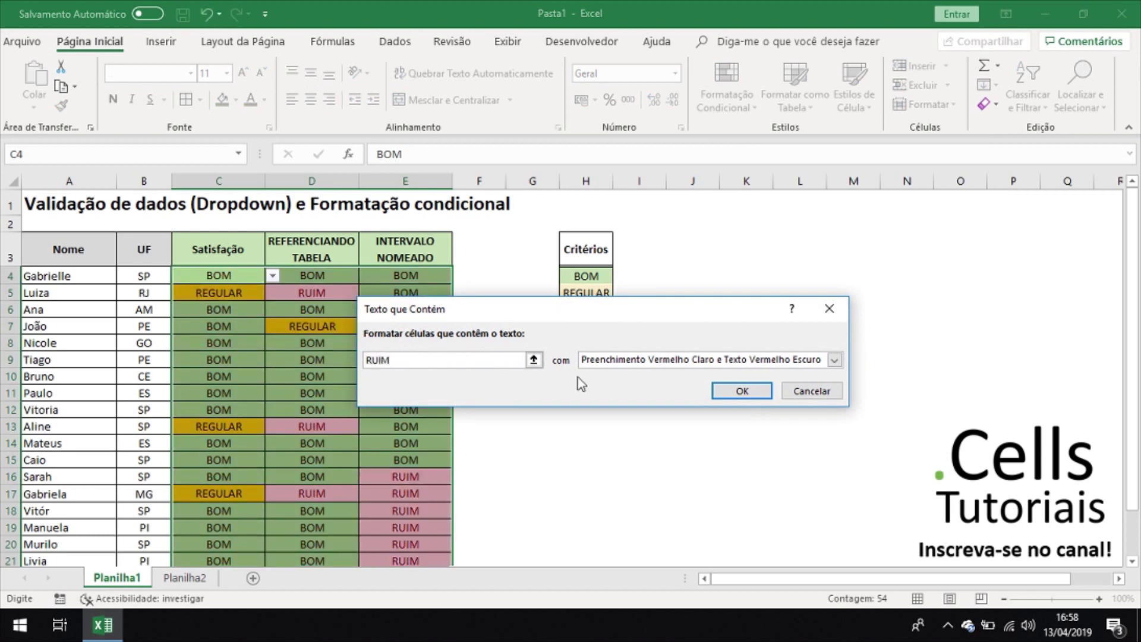
click(612, 361)
click(633, 441)
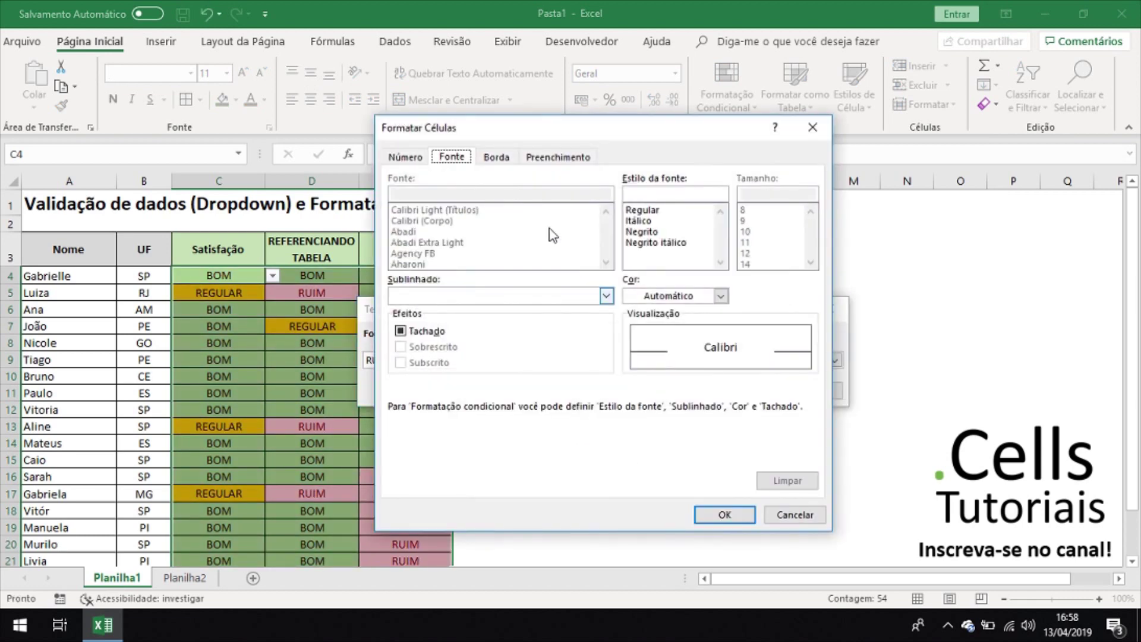
click(556, 158)
click(418, 321)
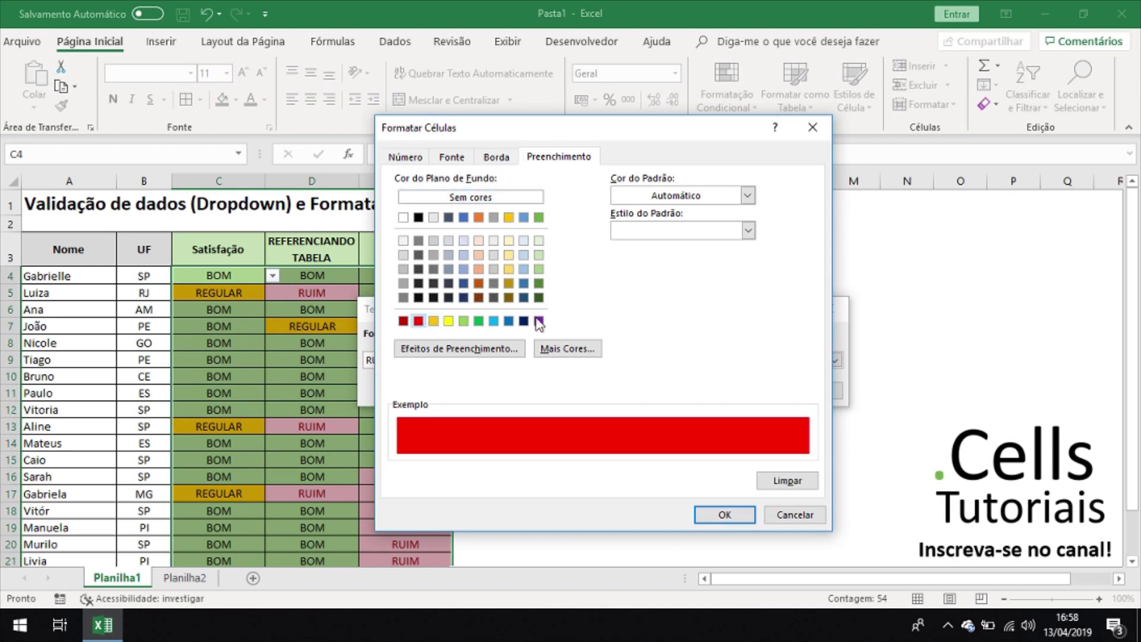
click(728, 512)
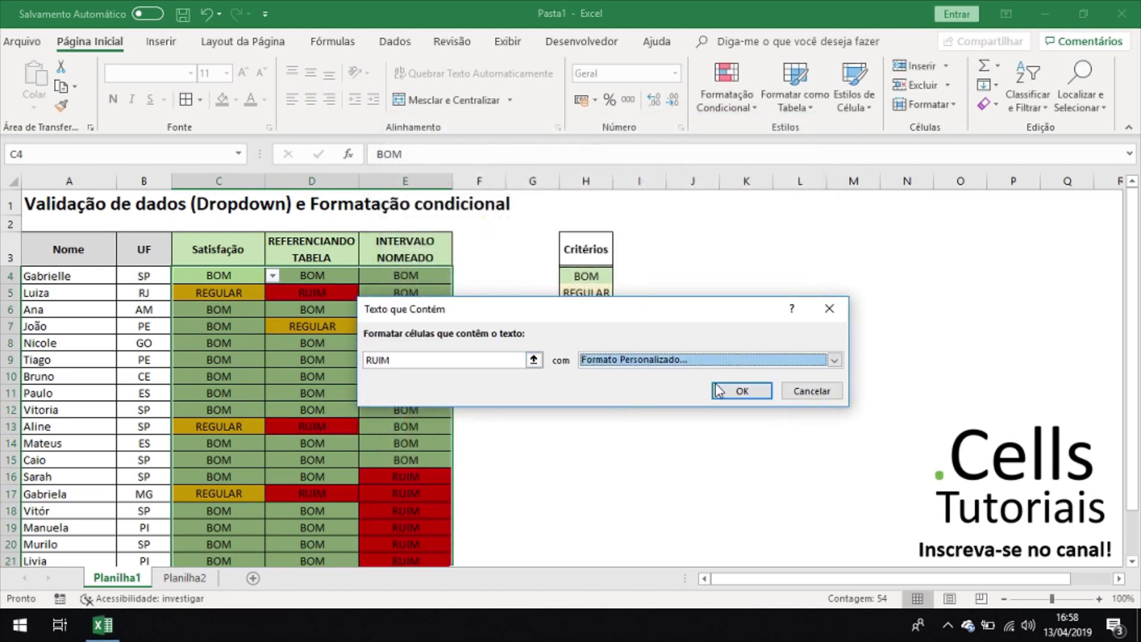
click(719, 390)
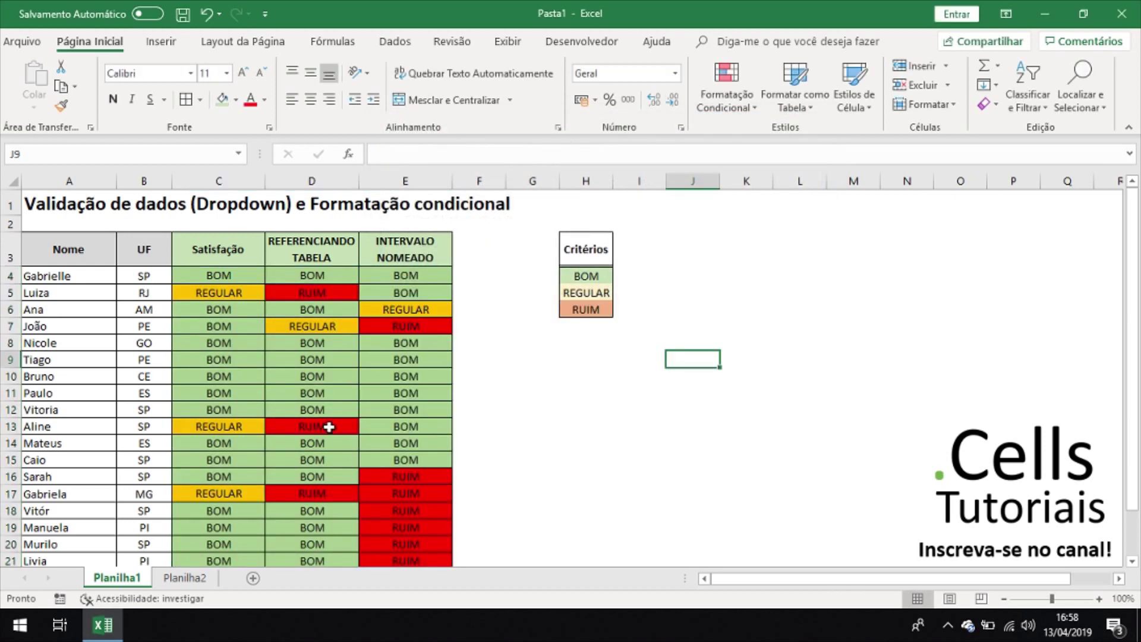
Set C5 to BOM from its dropdown so it turns green.
click(257, 293)
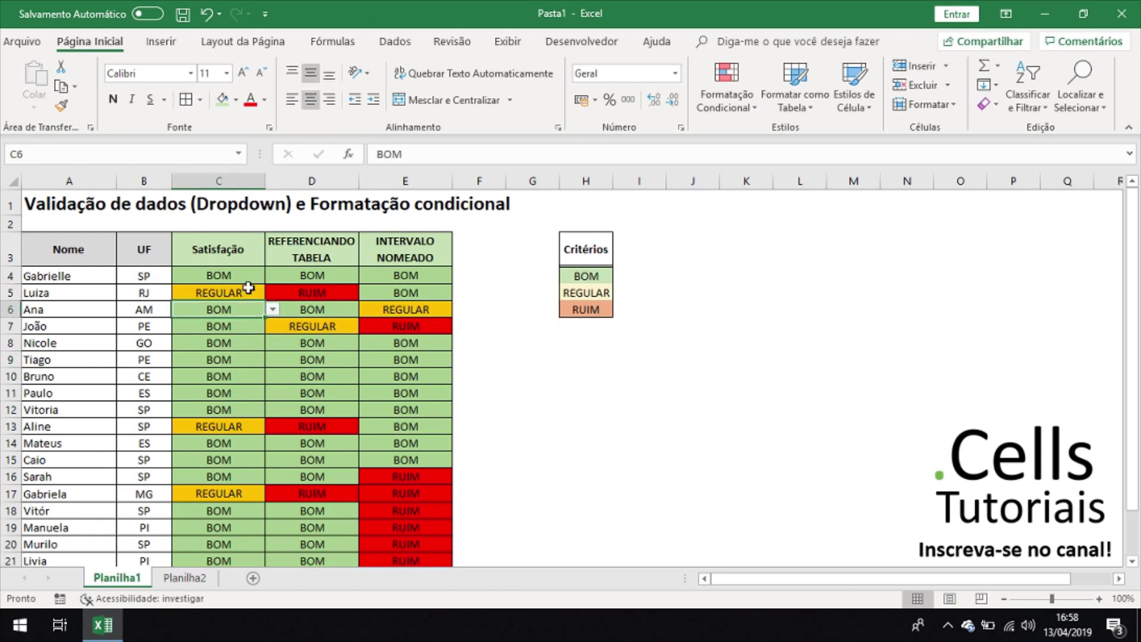
click(272, 292)
click(238, 305)
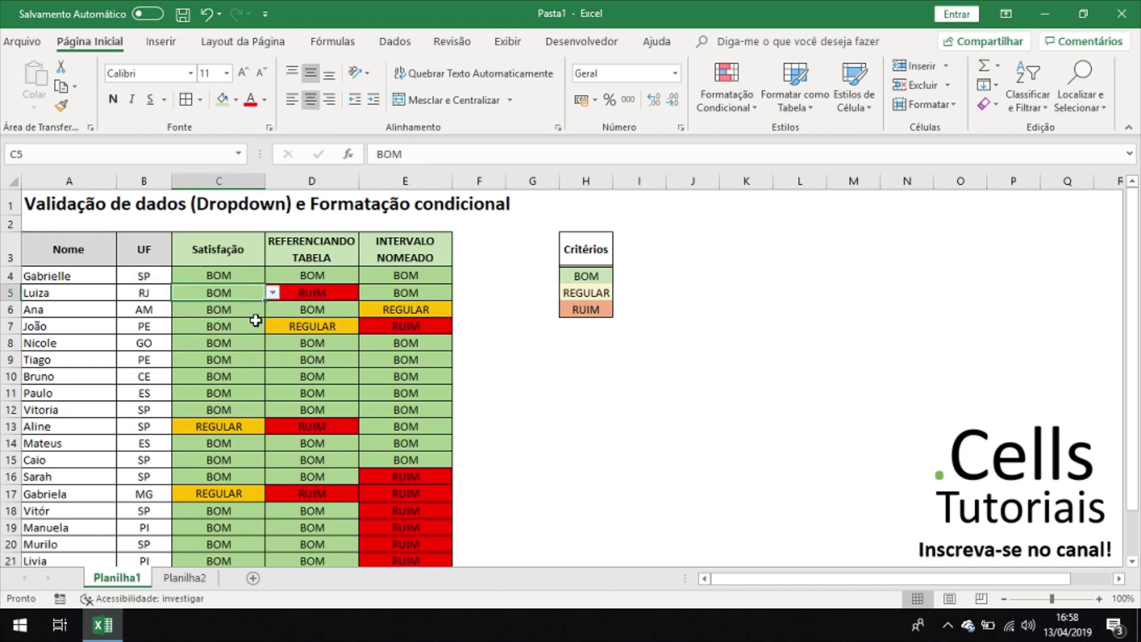
click(256, 326)
Set D7 to RUIM from its dropdown so it turns red.
click(331, 327)
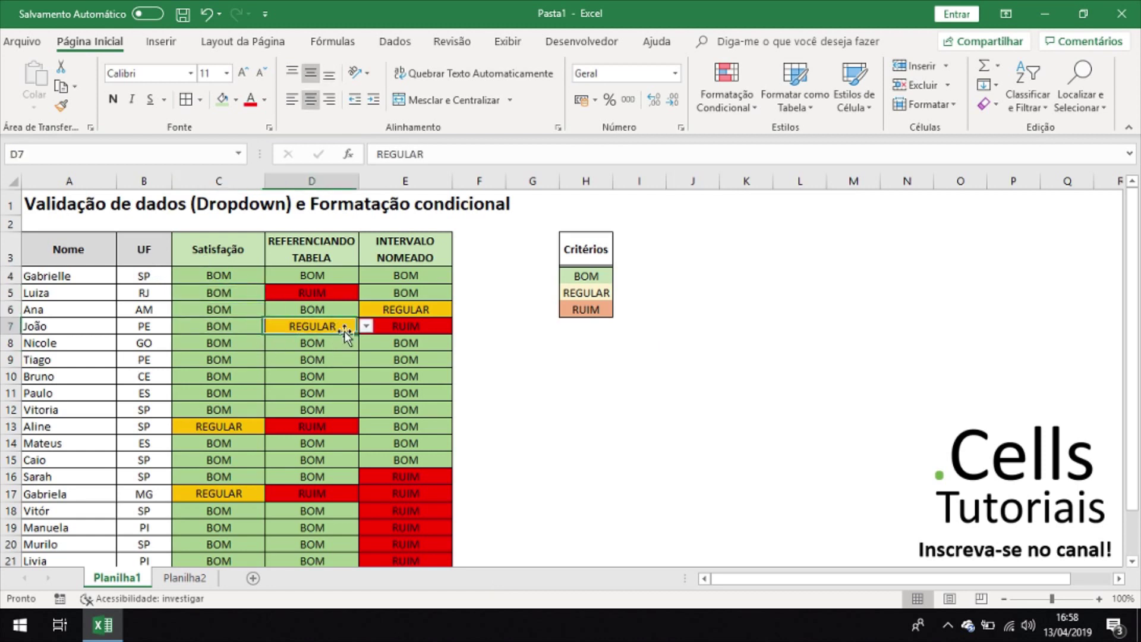
click(366, 328)
click(347, 361)
click(363, 375)
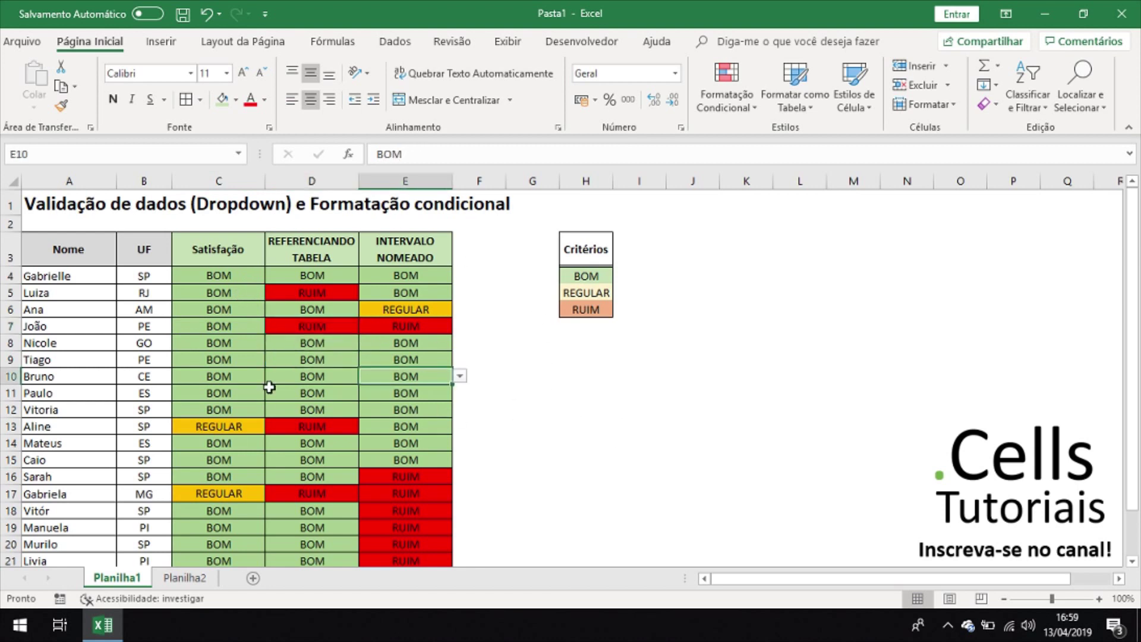
click(726, 89)
mouse_move(771, 214)
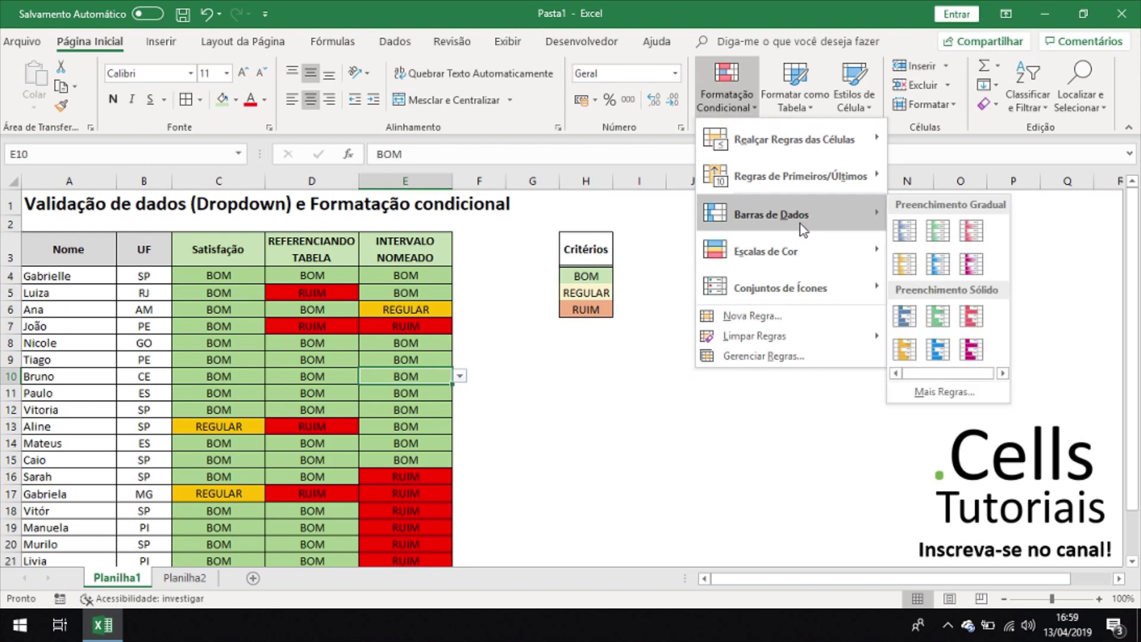
click(374, 346)
click(532, 310)
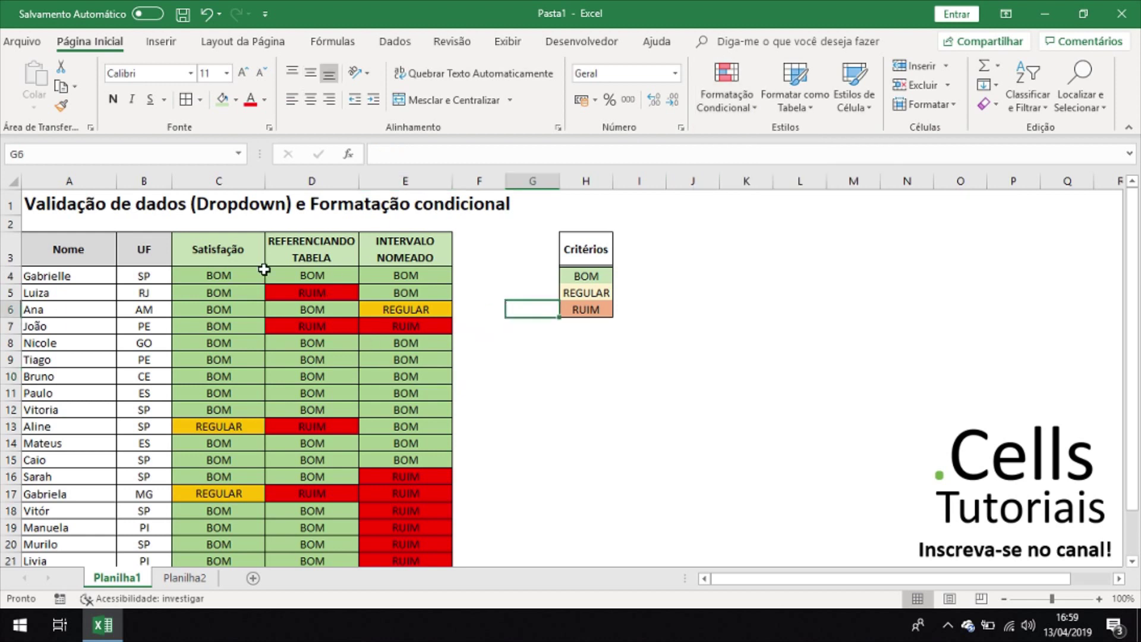